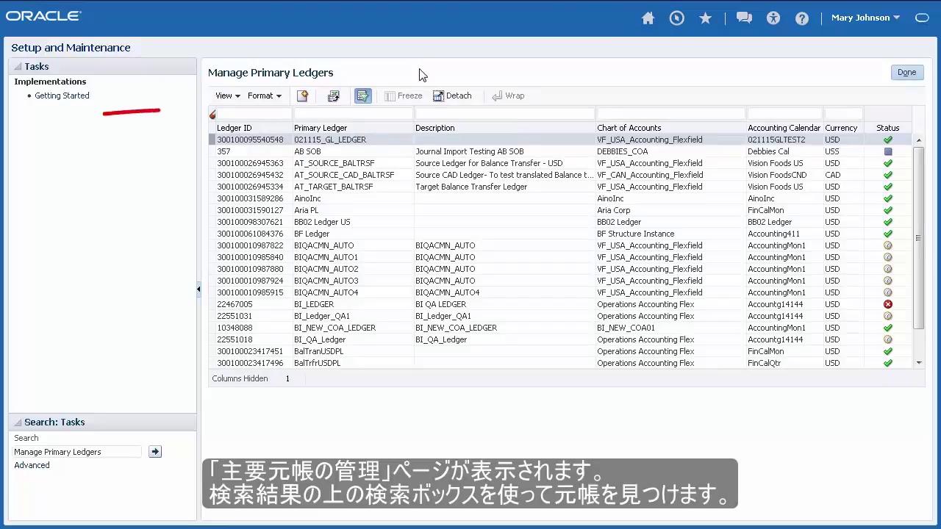
# Filter primary ledgers to Vision Operations, then enter 'Manage Accounting Calendars' as the task search
pyautogui.click(384, 112)
pyautogui.write('Vision Operations')
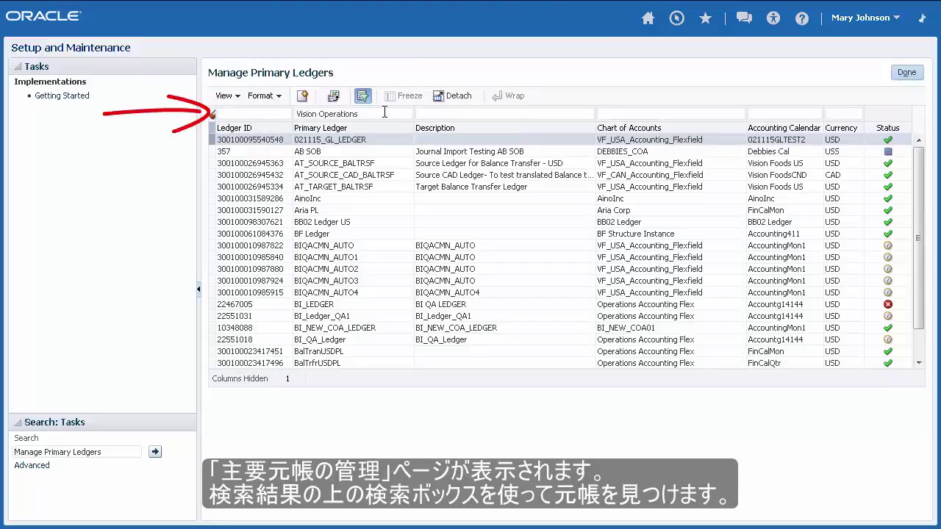
pyautogui.press('Return')
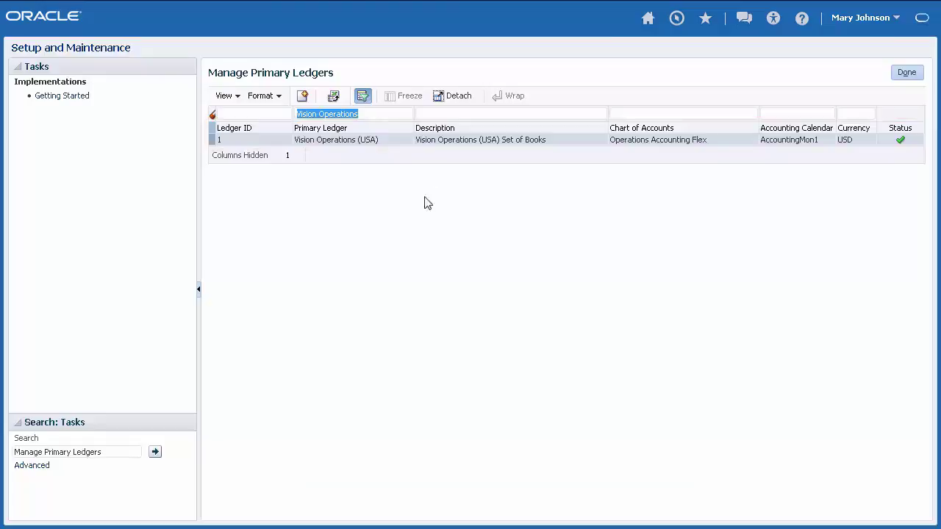
pyautogui.click(113, 451)
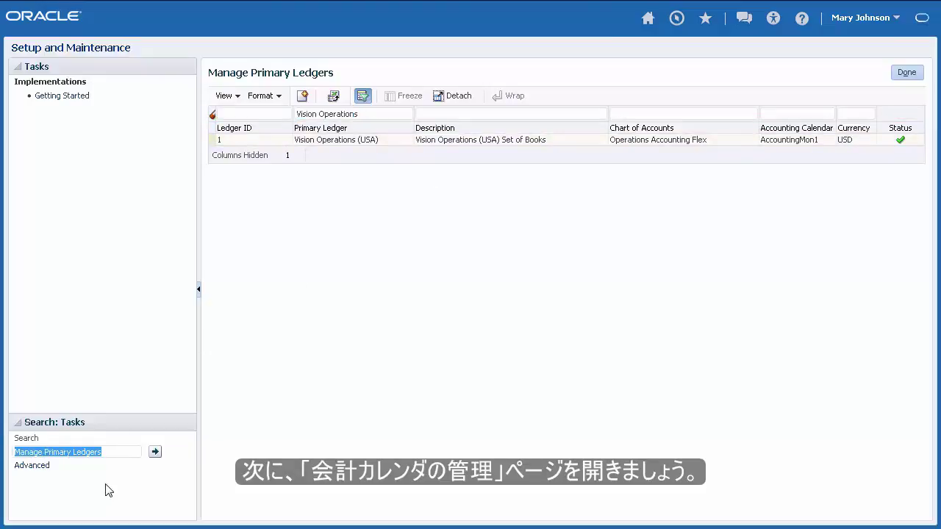
pyautogui.write('Manage Accounting Calendars')
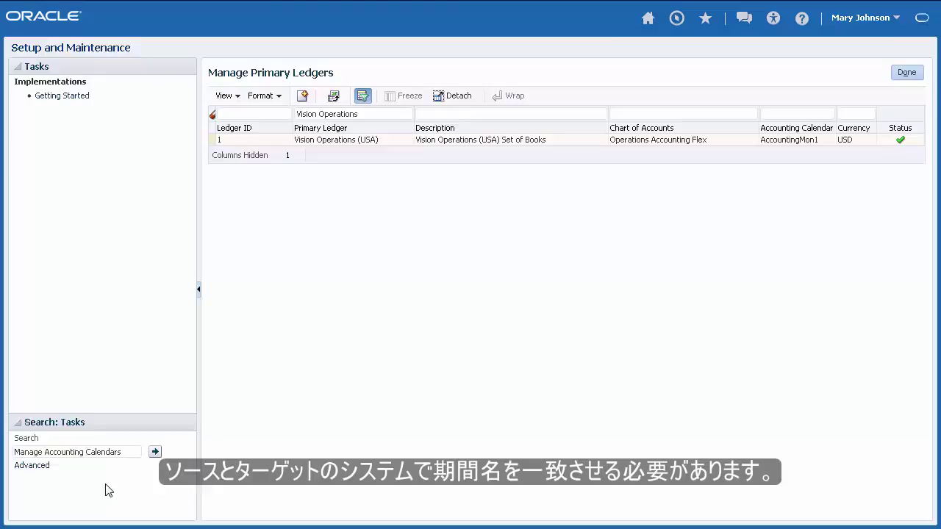
# Open the AccountingMon1 calendar in Manage Accounting Calendars and show its 2015 periods Jan-15 to Adj-15
pyautogui.press('Return')
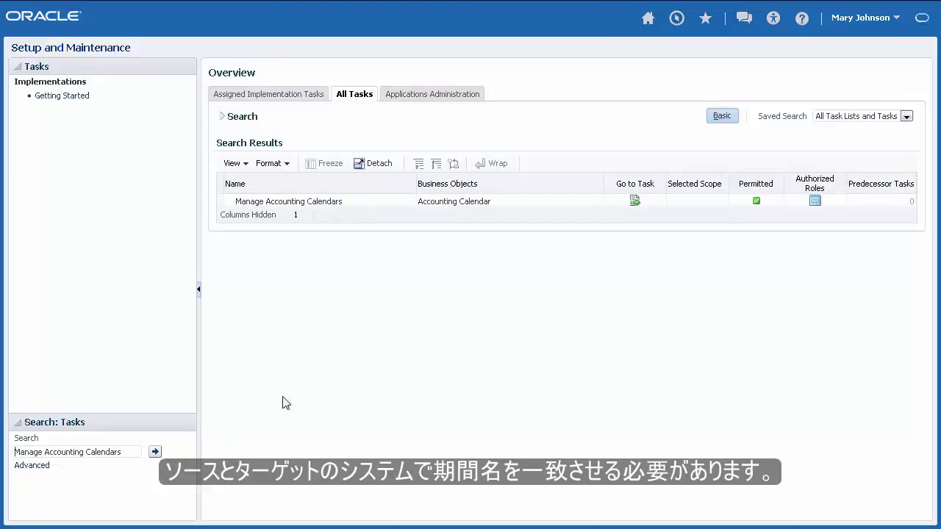
pyautogui.click(636, 202)
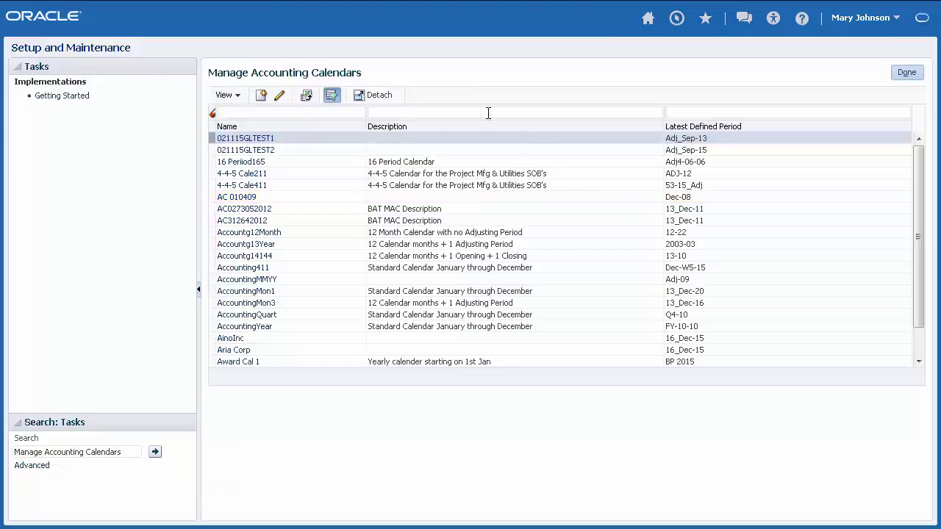
pyautogui.click(351, 112)
pyautogui.write('AccountingMon1')
pyautogui.press('Return')
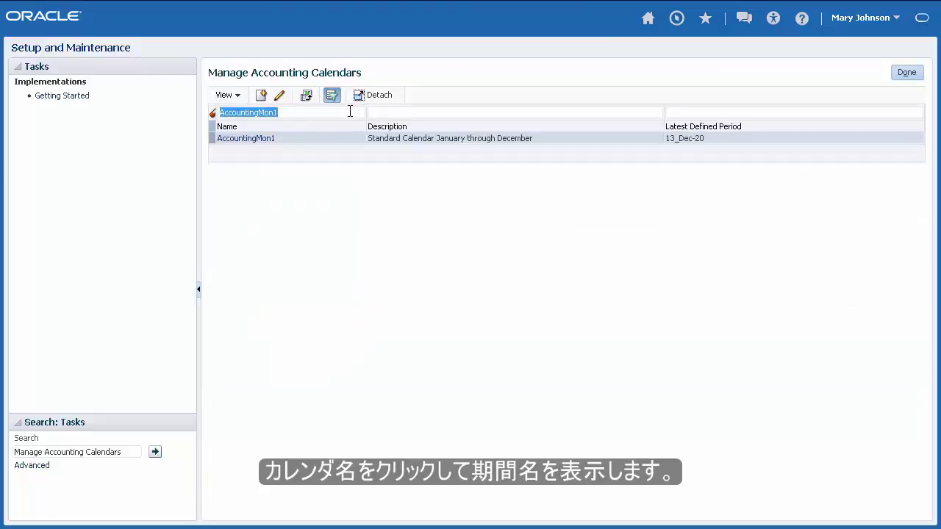
pyautogui.click(272, 139)
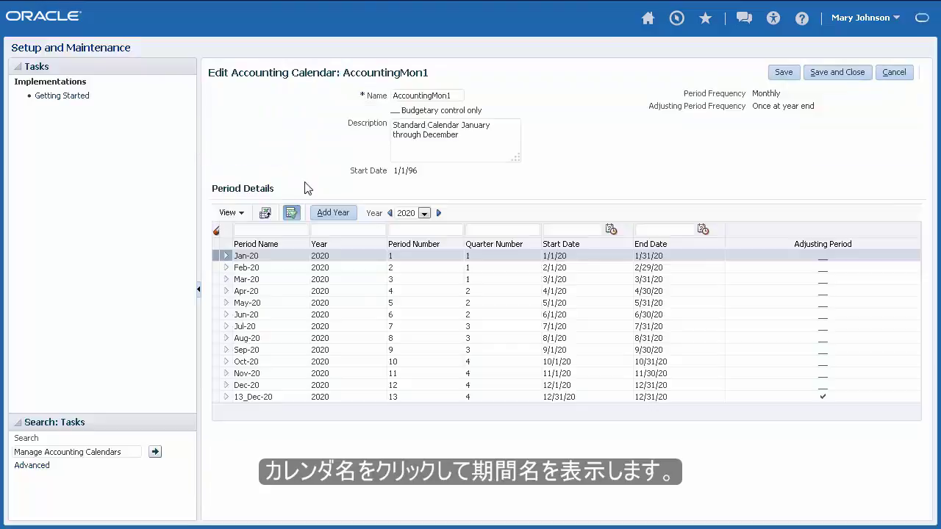
pyautogui.click(424, 213)
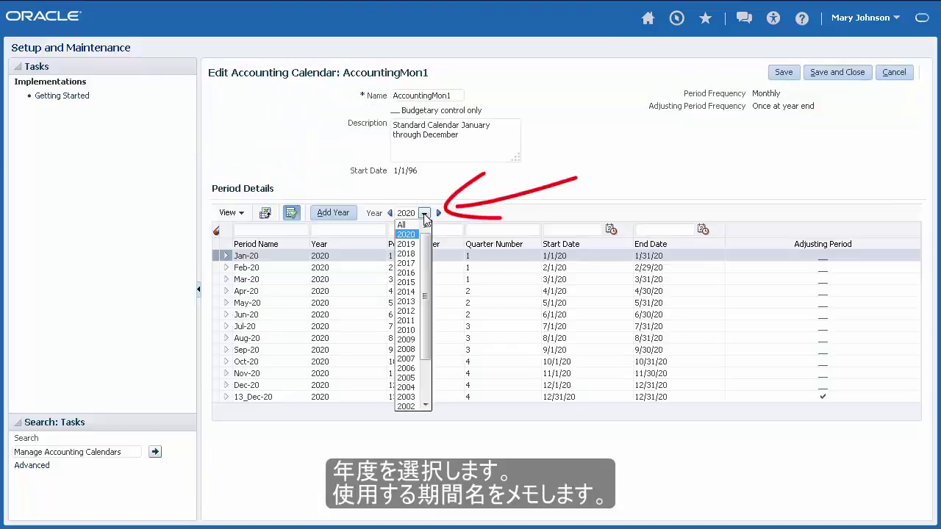
pyautogui.click(406, 283)
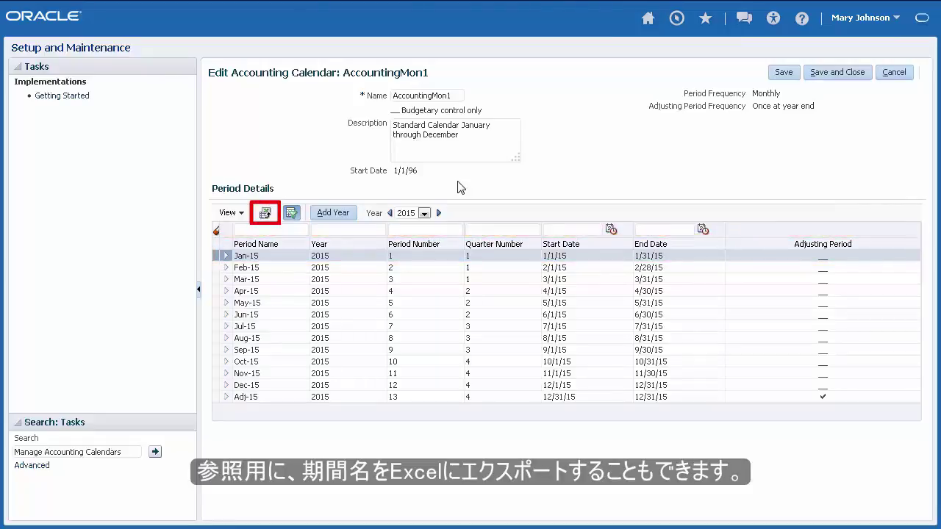
pyautogui.click(124, 452)
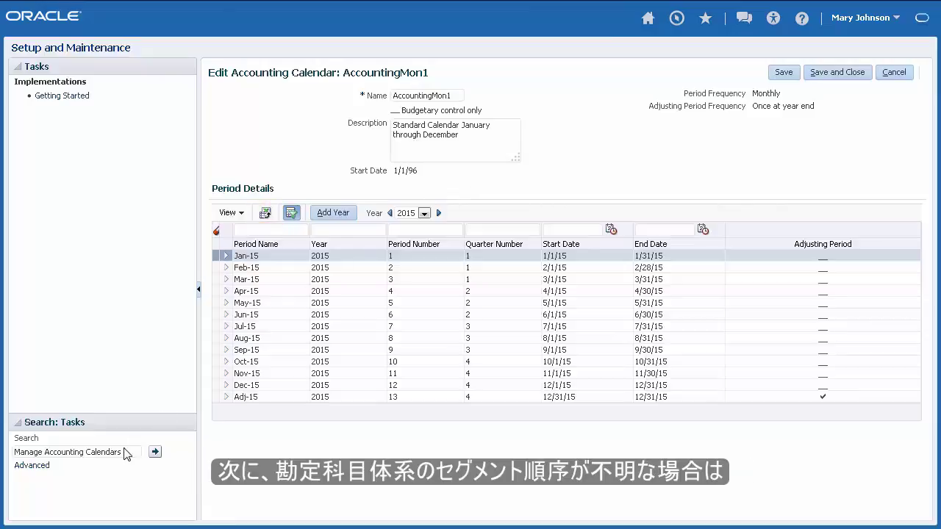
# Open Manage Chart of Accounts Structures and search the General Ledger module's key flexfields
pyautogui.keyDown('shift'); pyautogui.click(44, 452); pyautogui.keyUp('shift')
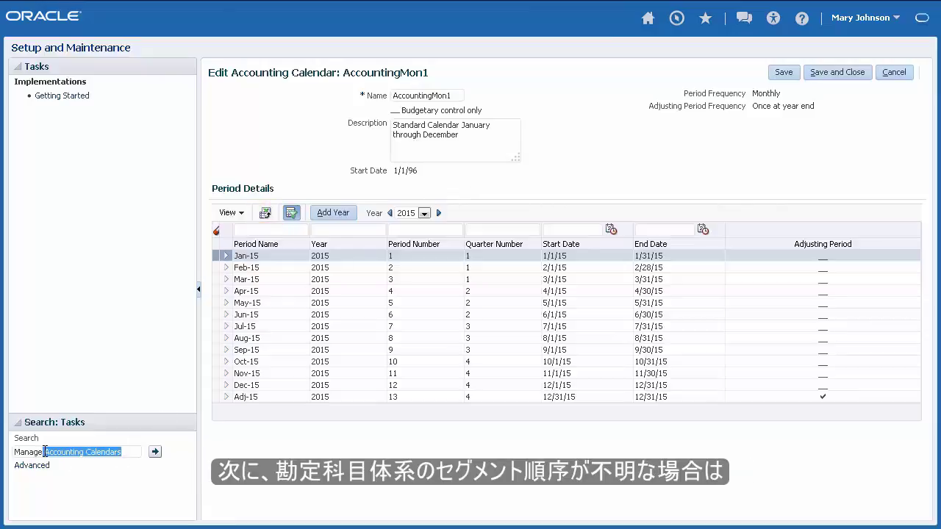
pyautogui.write('C')
pyautogui.write('hart of A')
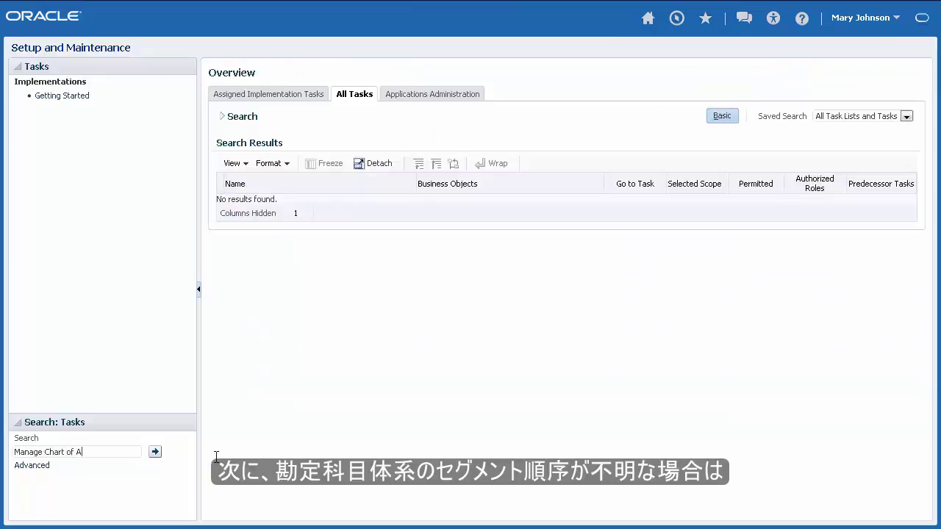
pyautogui.write('ccounts Structures')
pyautogui.press('Return')
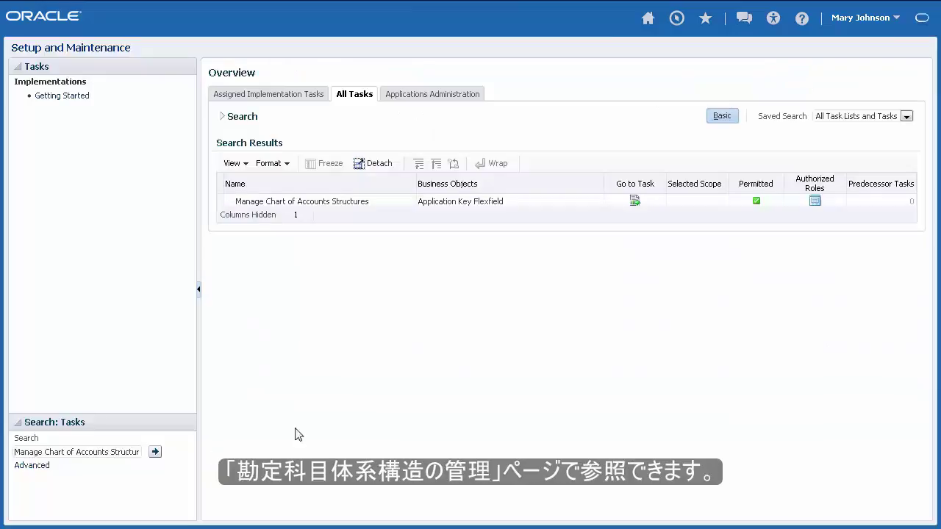
pyautogui.click(637, 202)
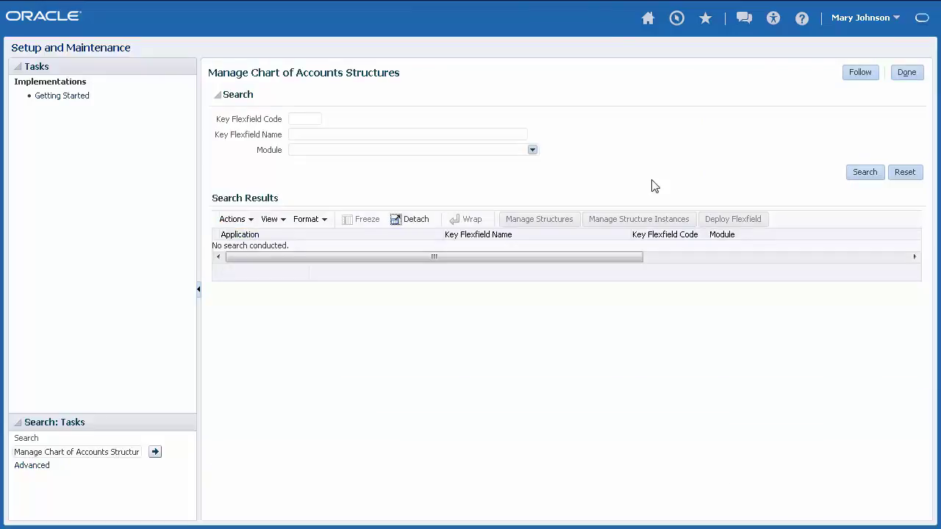
pyautogui.click(532, 150)
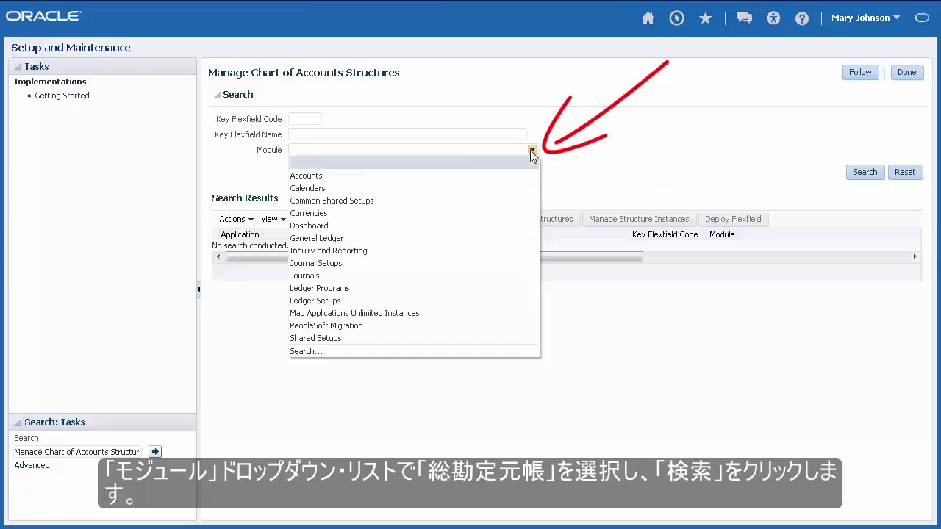
pyautogui.click(355, 238)
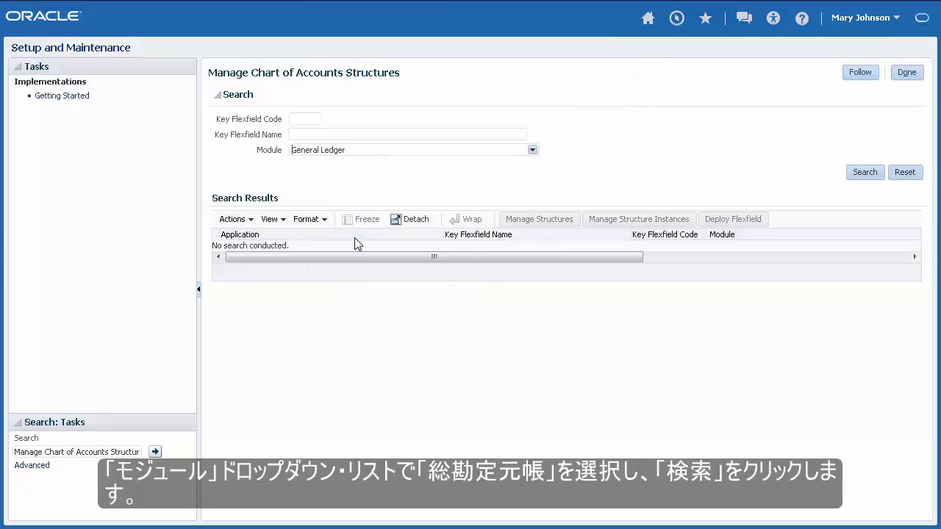
pyautogui.click(851, 175)
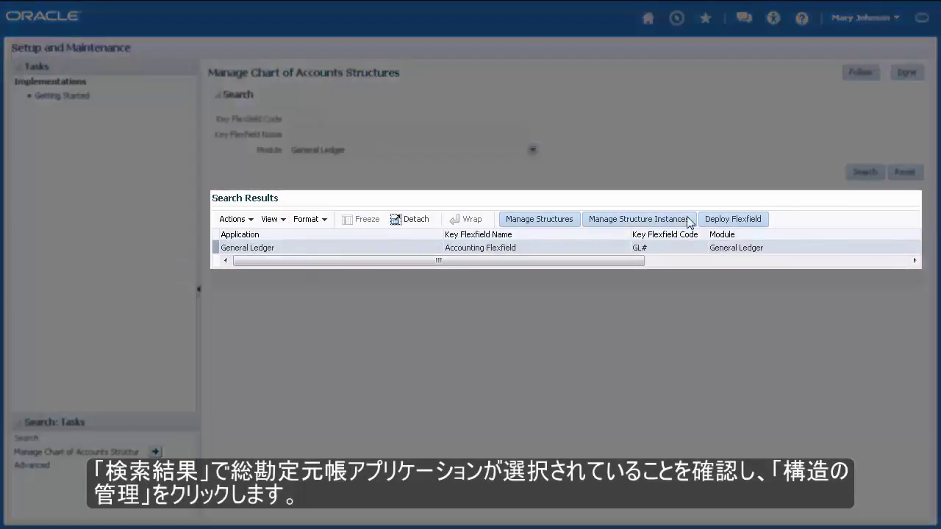
# Open the Operations Accounting Flex structure to view its five segments
pyautogui.click(564, 225)
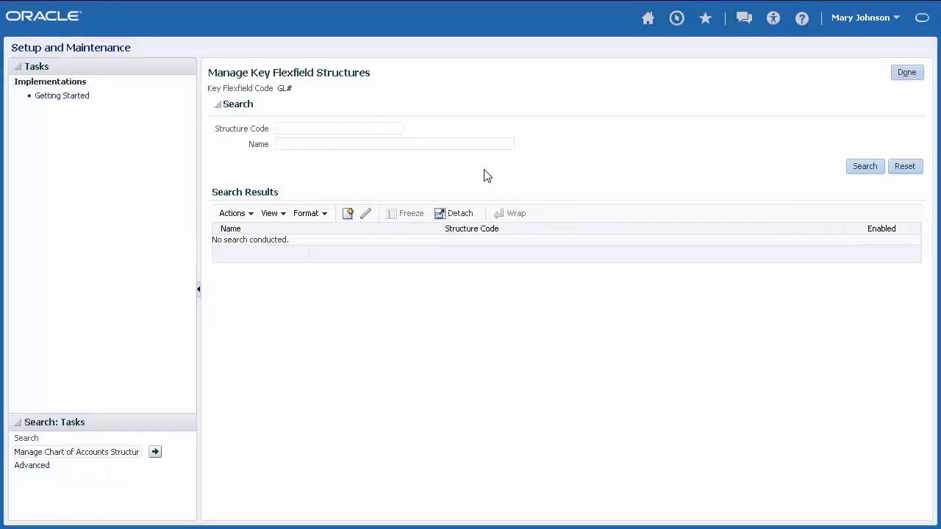
pyautogui.click(466, 145)
pyautogui.write('Operations Accounting Flex')
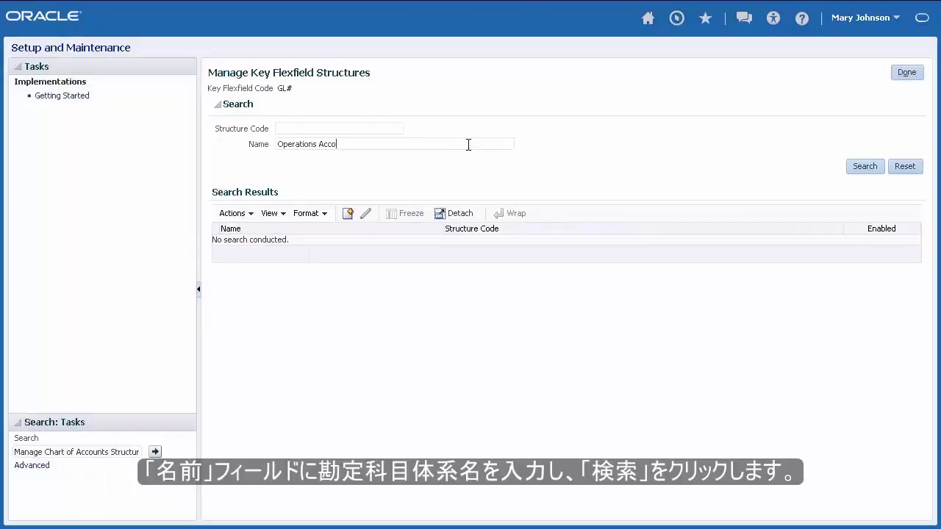
pyautogui.click(864, 166)
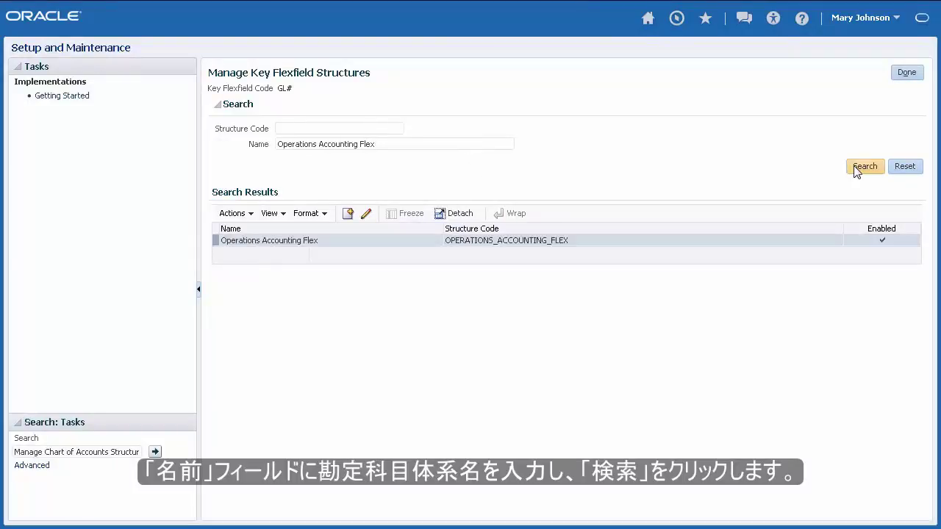
pyautogui.click(369, 216)
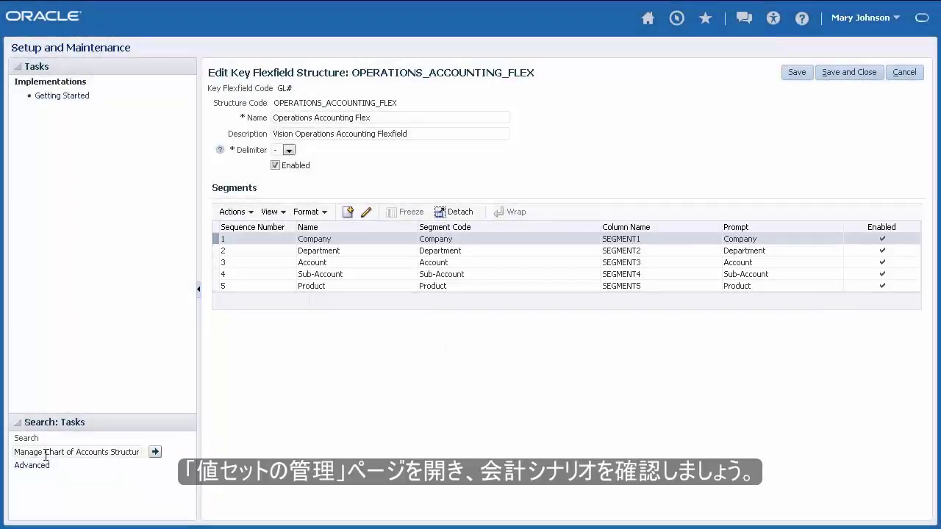
# Search the setup tasks for 'Value Sets'
pyautogui.moveTo(41, 452); pyautogui.dragTo(221, 488)
pyautogui.write('Value Sets')
pyautogui.press('Return')
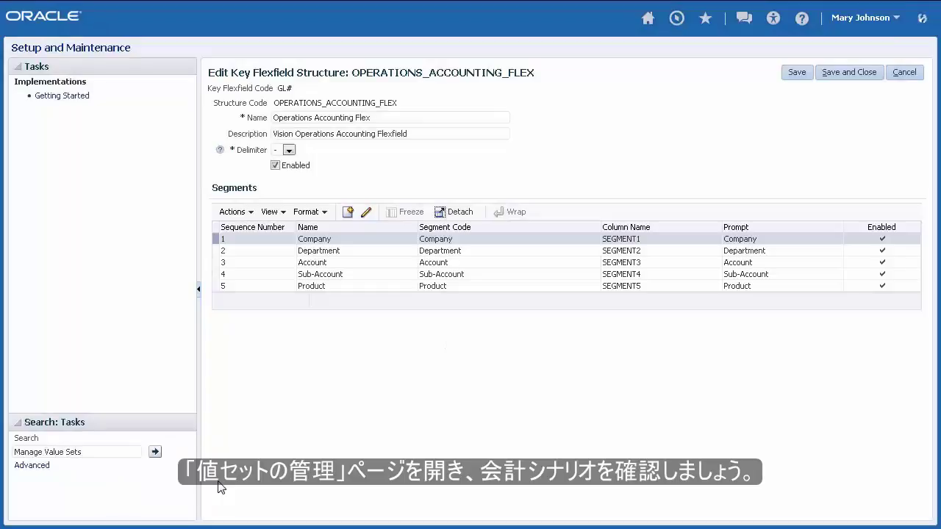
# In Manage Value Sets, look up Accounting Scenario with General Ledger as the module
pyautogui.click(611, 203)
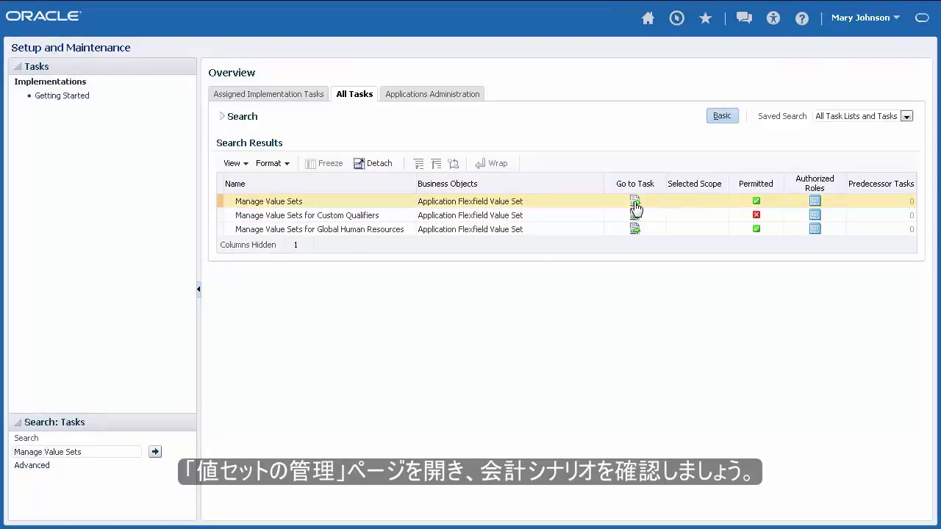
pyautogui.click(634, 204)
pyautogui.write('Accounting Scenario')
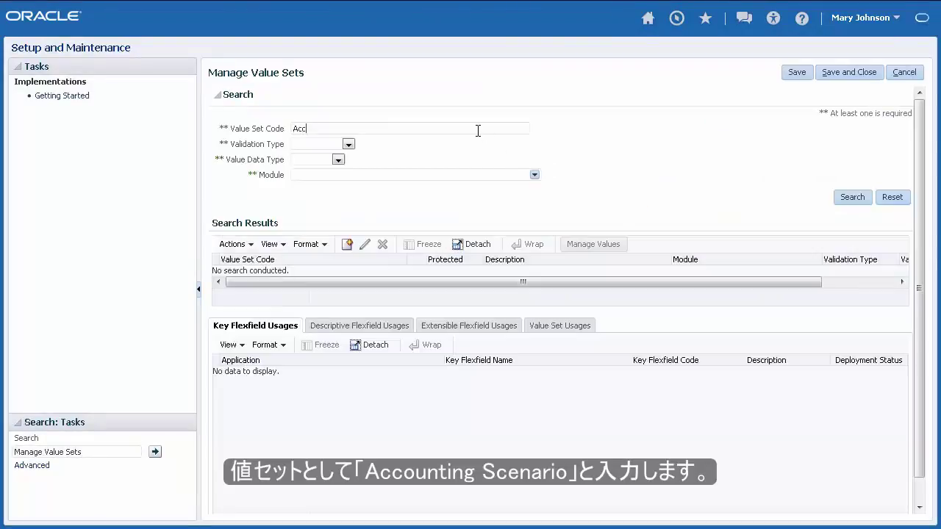
pyautogui.click(535, 175)
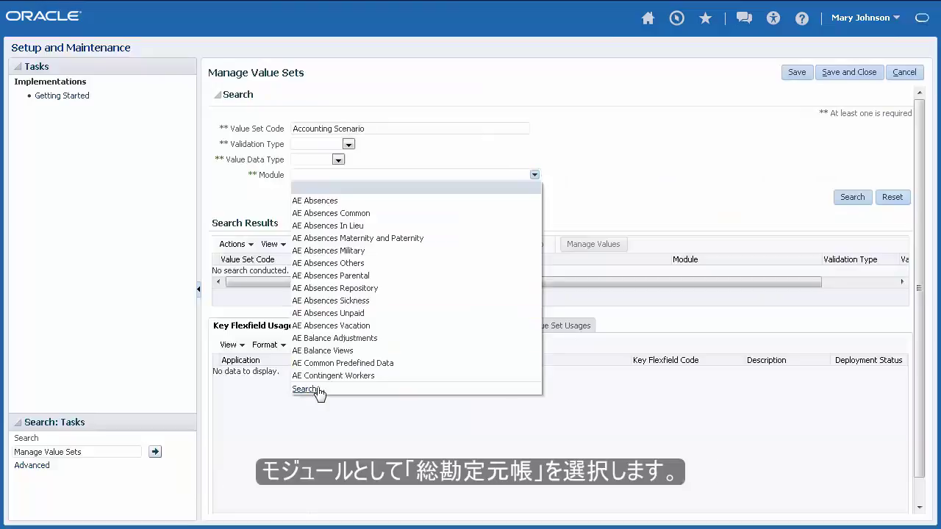
pyautogui.click(309, 391)
pyautogui.write('General Ledger')
pyautogui.press('Return')
pyautogui.click(428, 216)
pyautogui.doubleClick(429, 215)
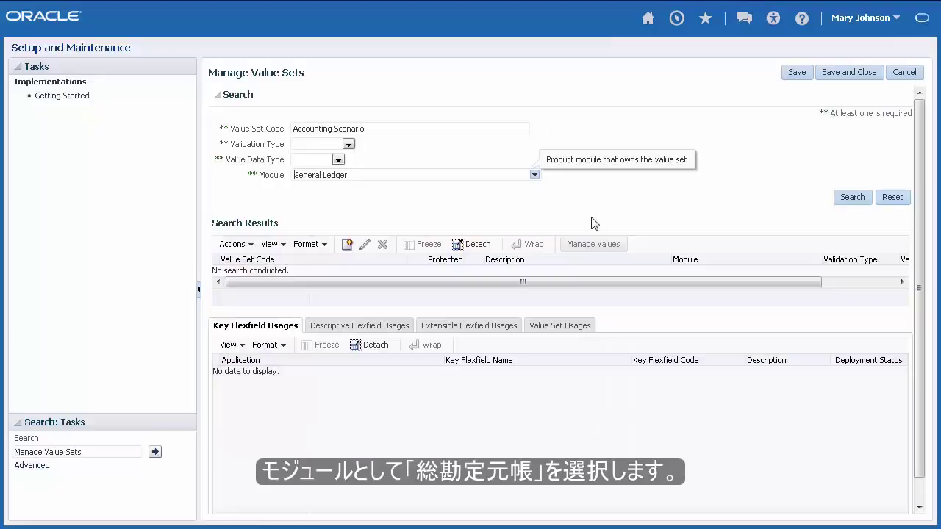
# Search and open the Accounting Scenario value set to list its Forecast and Budget values
pyautogui.click(850, 202)
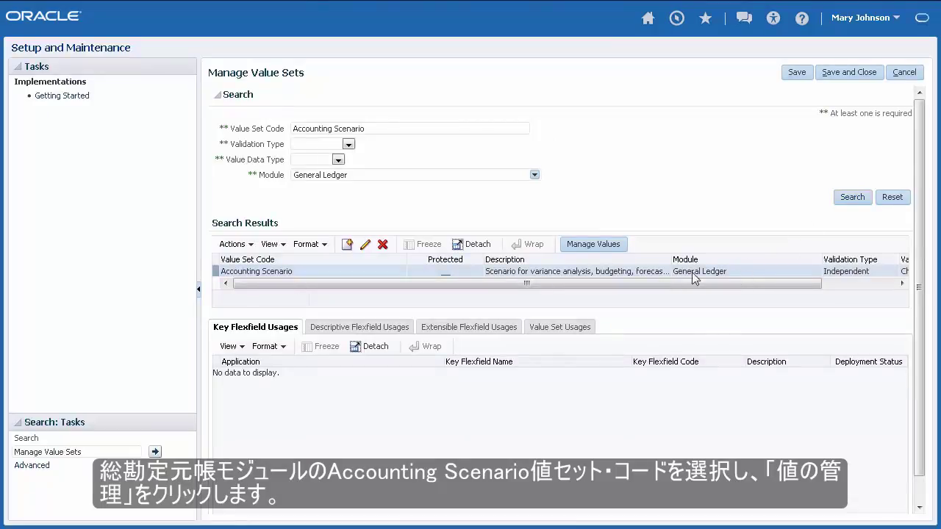
pyautogui.click(620, 245)
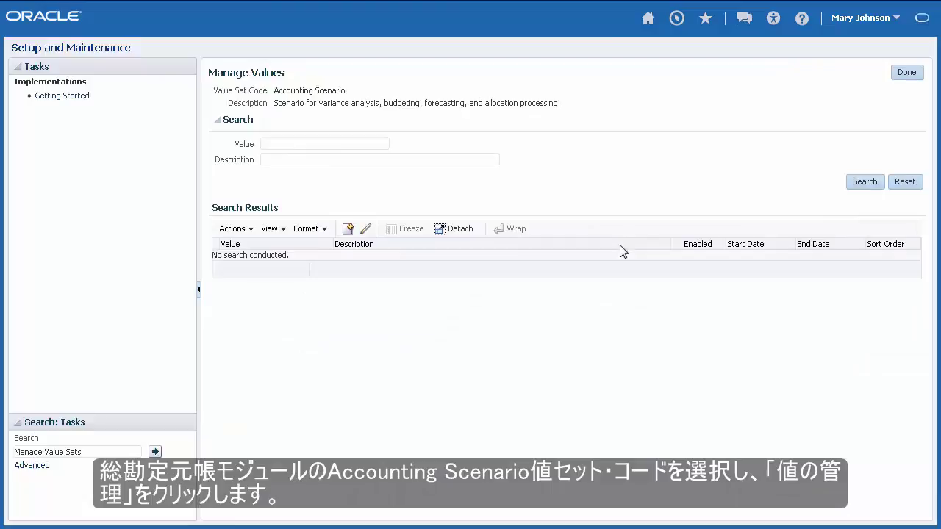
pyautogui.click(851, 182)
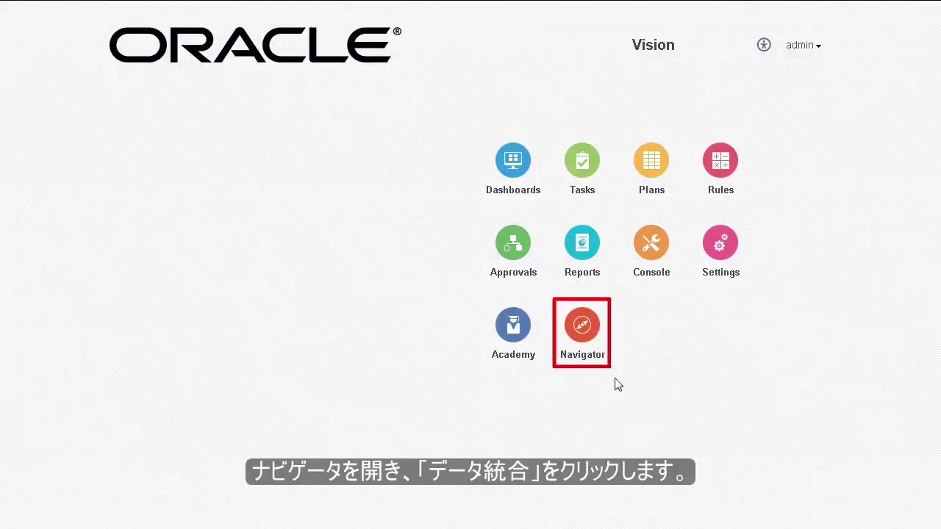
# Open Data Integration's setup Source System page from the Navigator
pyautogui.click(584, 326)
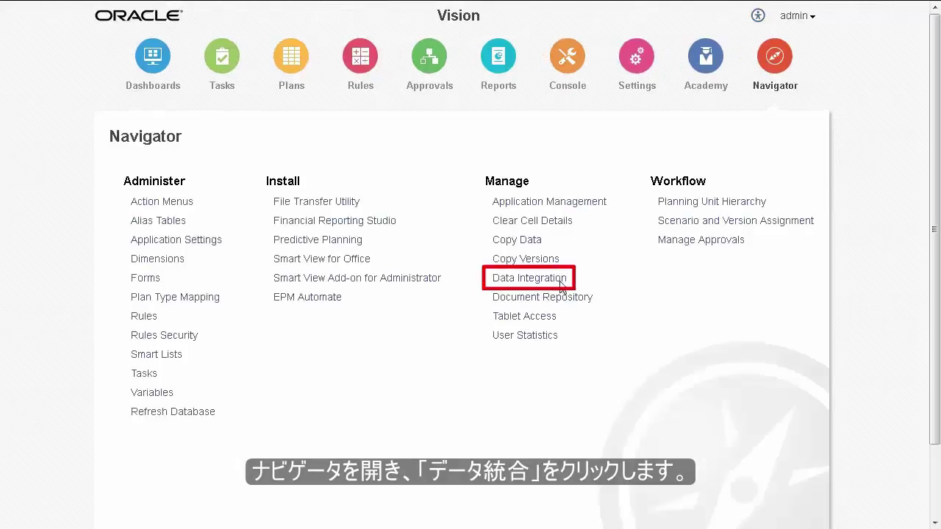
pyautogui.click(559, 287)
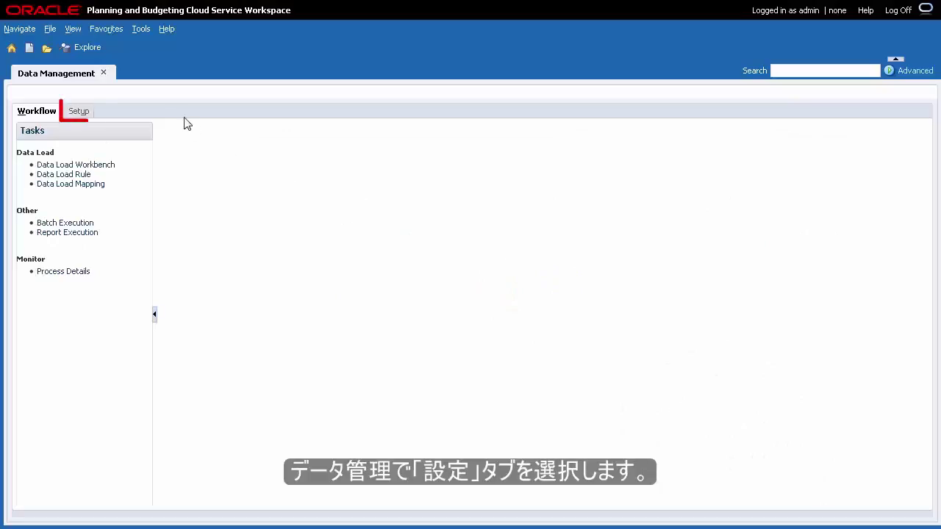
pyautogui.click(81, 116)
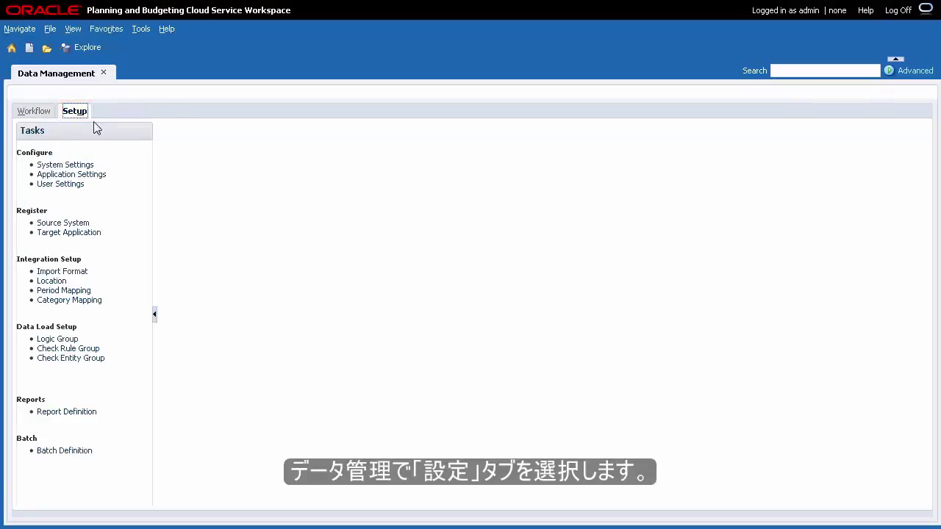
pyautogui.click(81, 224)
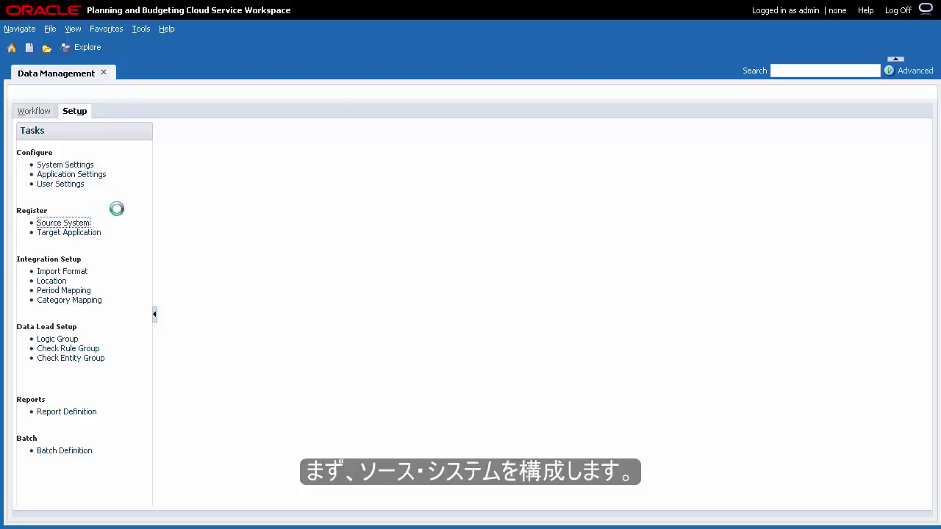
# Add and save a File source system named General-Ledger, described as 'General Ledger'
pyautogui.click(217, 182)
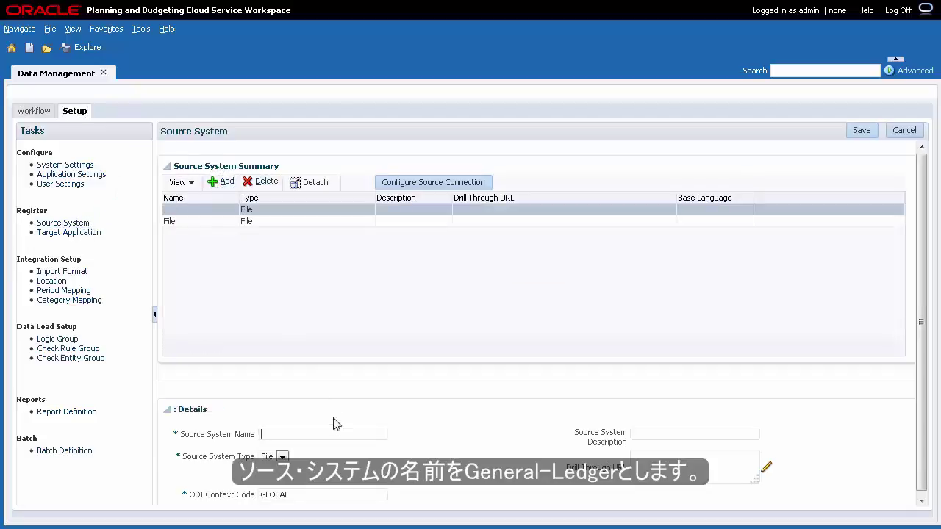
pyautogui.click(342, 432)
pyautogui.write('General-Ledger')
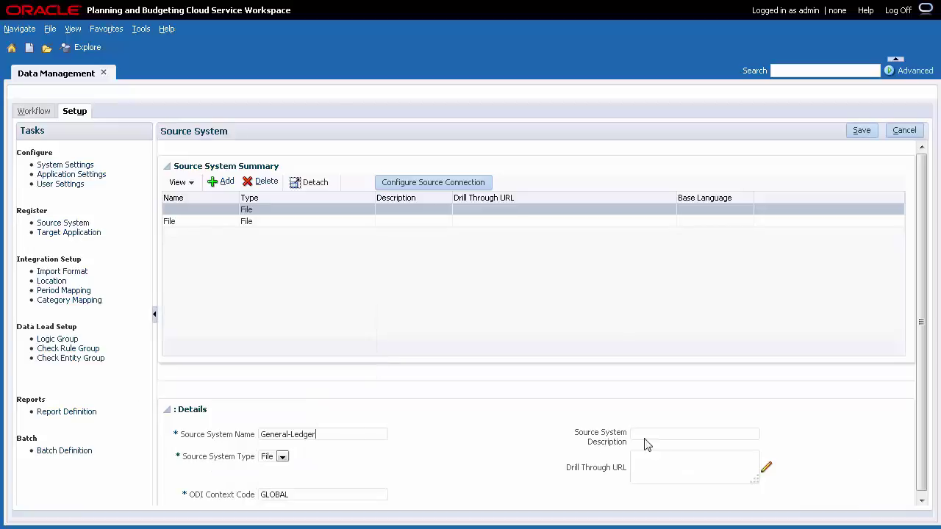
pyautogui.click(645, 435)
pyautogui.write('General Ledger')
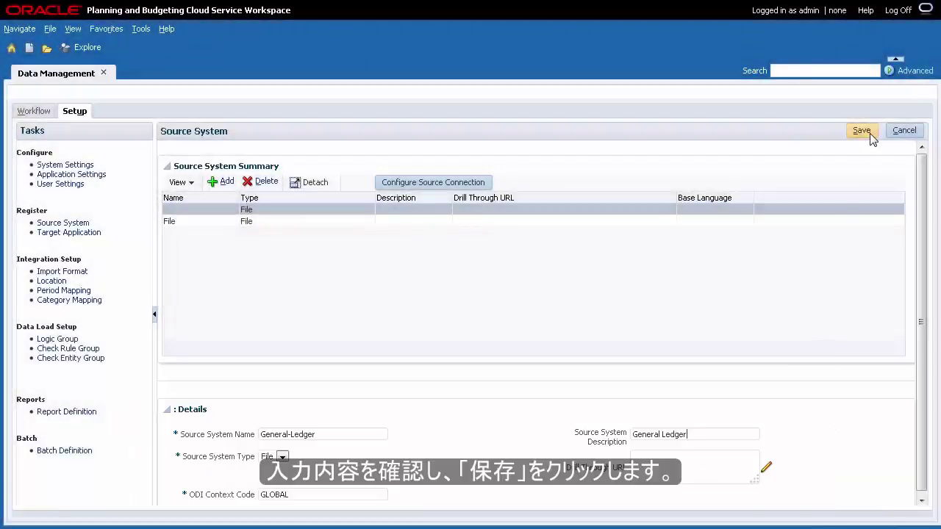
pyautogui.click(862, 133)
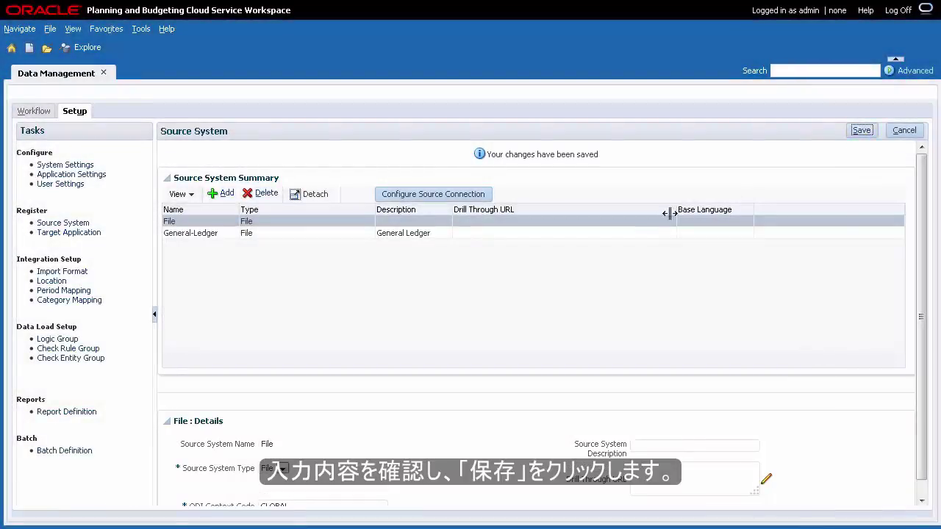
# Enter the user name and password in General-Ledger's source connection settings
pyautogui.click(468, 185)
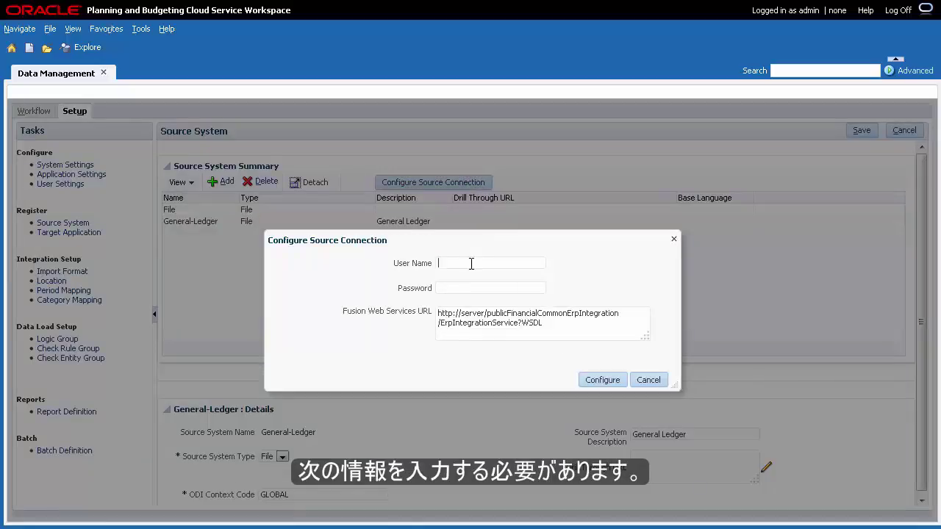
pyautogui.write('finuser1')
pyautogui.click(446, 292)
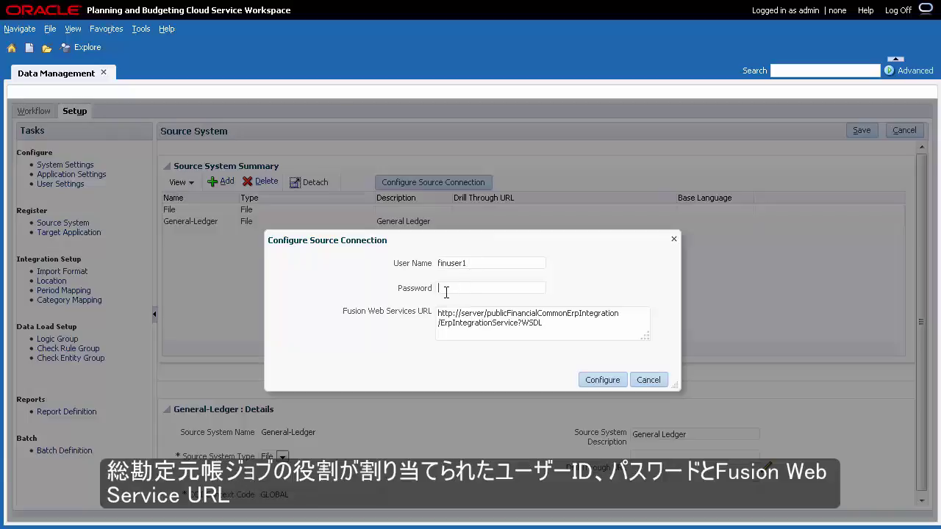
pyautogui.write('welcome1')
# Change the web services URL to https with server mypod1, apply the connection, and save
pyautogui.moveTo(482, 315); pyautogui.dragTo(461, 315)
pyautogui.write('mypod1')
pyautogui.press('Delete')
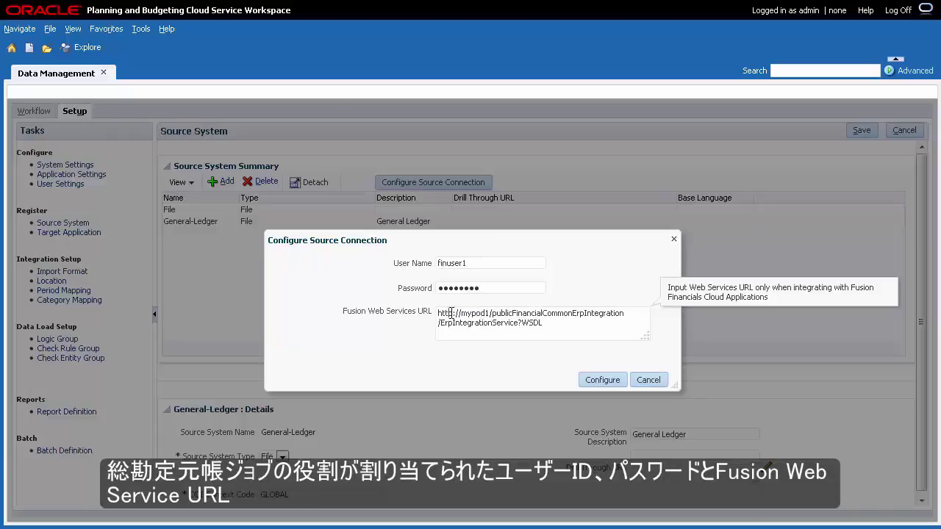
pyautogui.click(458, 313)
pyautogui.write('s')
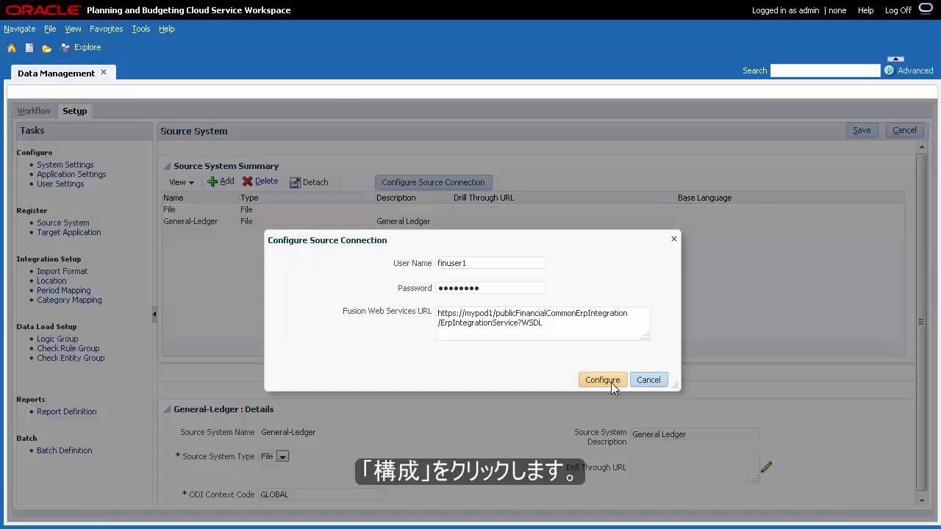
pyautogui.click(603, 381)
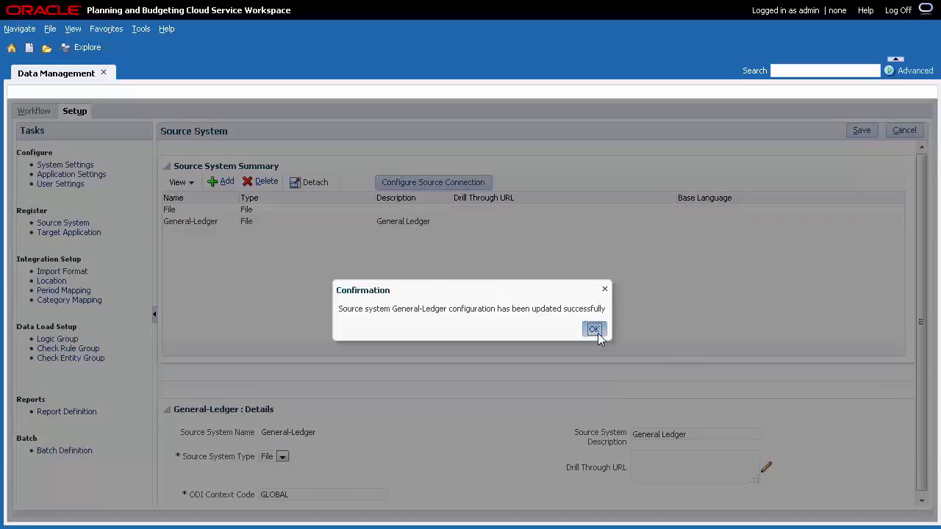
pyautogui.click(597, 330)
pyautogui.click(862, 133)
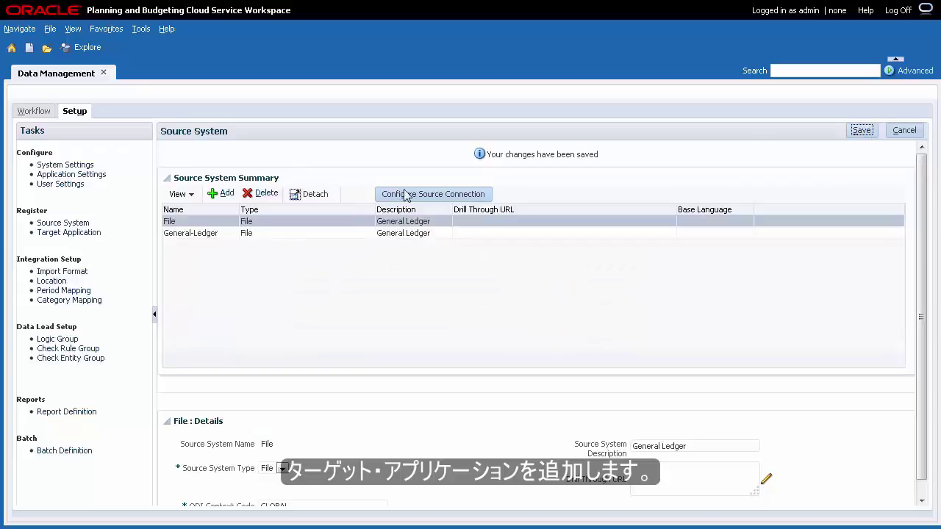
# Add a Custom Application target application and begin naming it General-Ledger
pyautogui.click(89, 236)
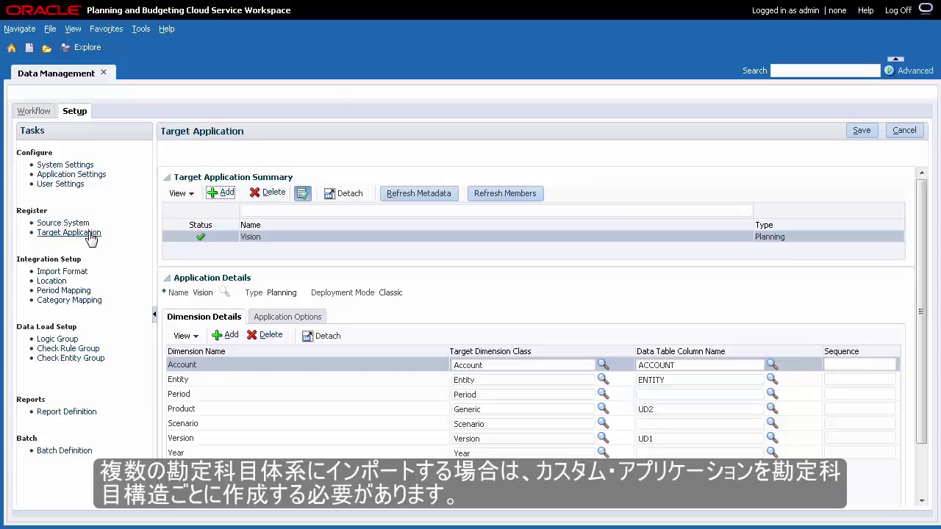
pyautogui.click(225, 193)
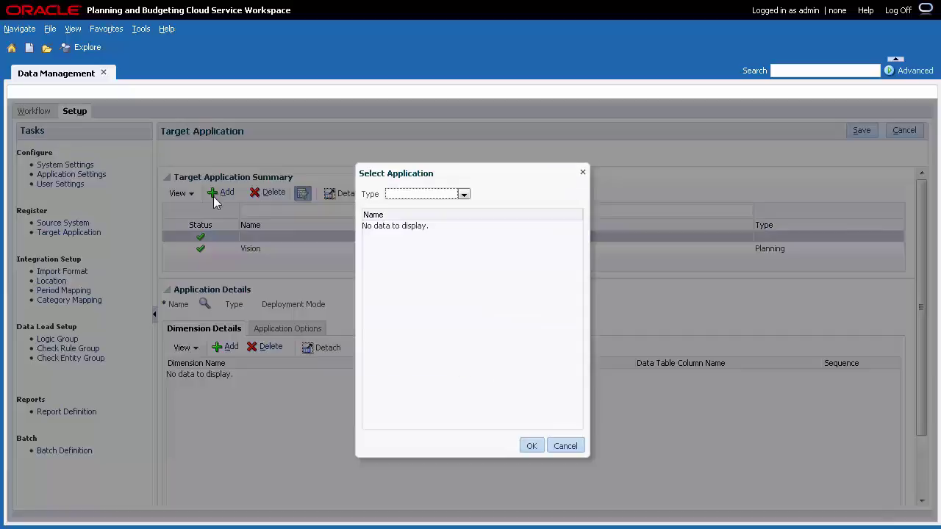
pyautogui.click(463, 195)
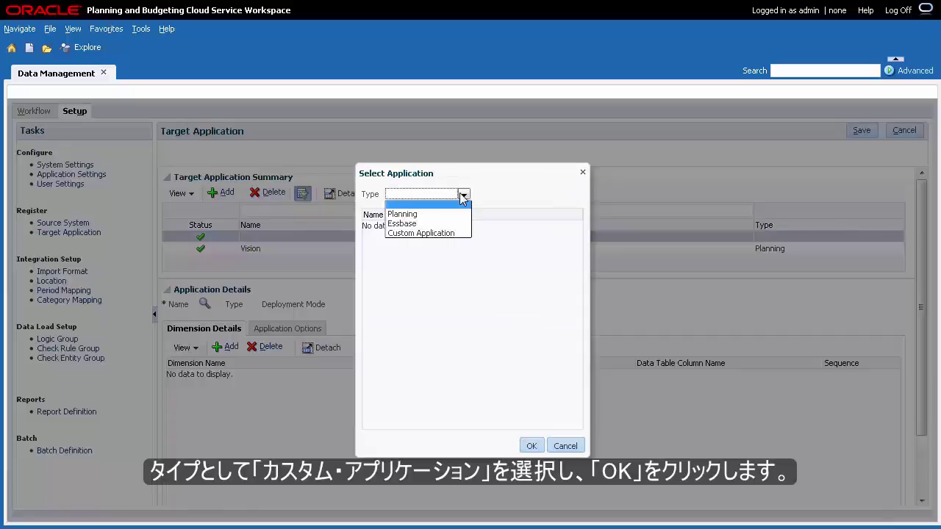
pyautogui.click(444, 233)
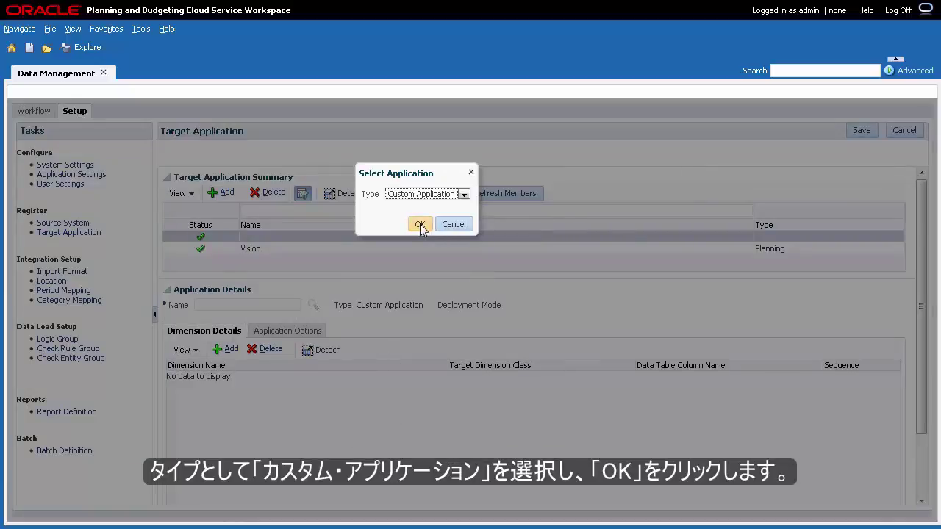
pyautogui.click(420, 225)
pyautogui.click(268, 305)
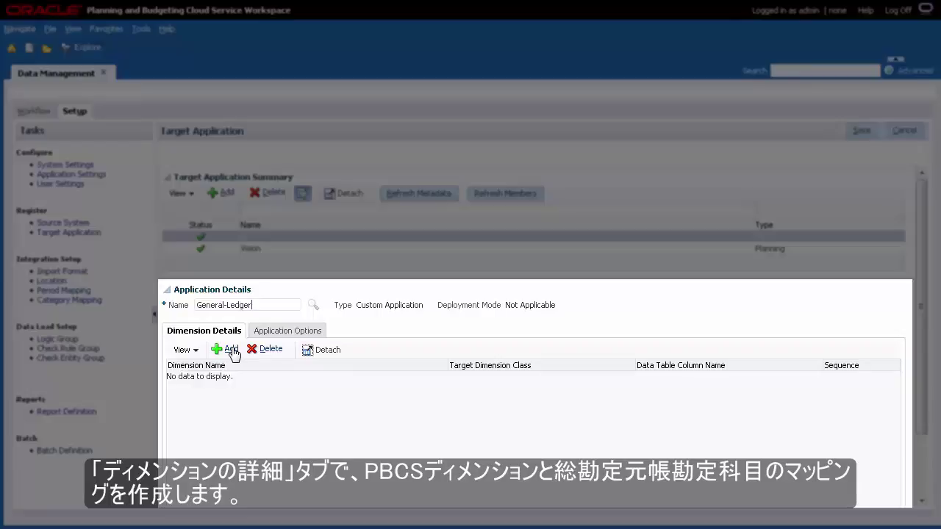
# Add a new dimension row to General-Ledger's Dimension Details
pyautogui.click(233, 352)
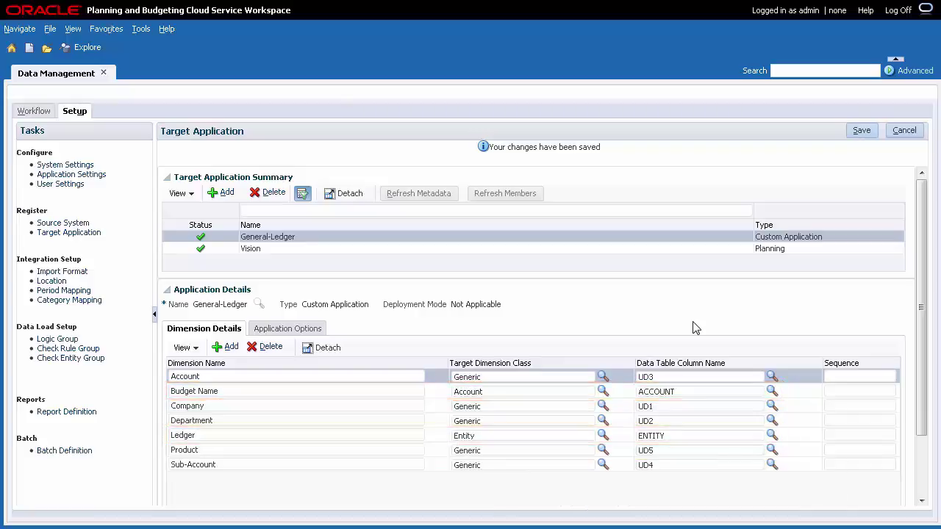
# Check General-Ledger's Application Options, then display the Import Format definitions
pyautogui.click(317, 331)
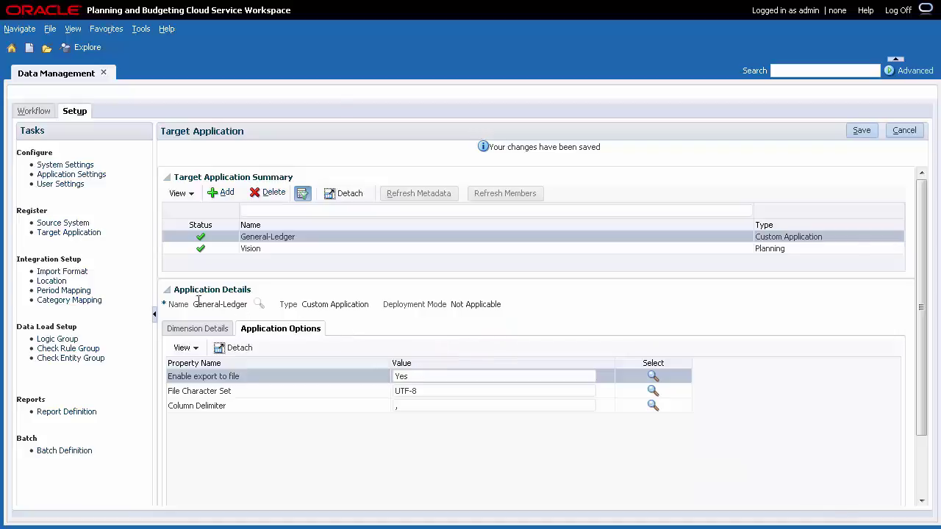
pyautogui.click(83, 273)
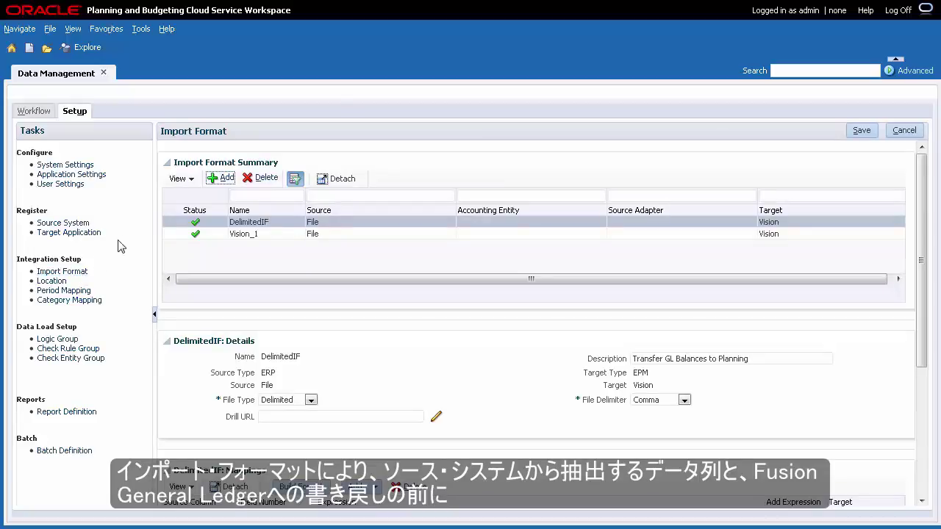
# Add import format WriteBacktoGL with source type EPM and source application Vision
pyautogui.click(226, 178)
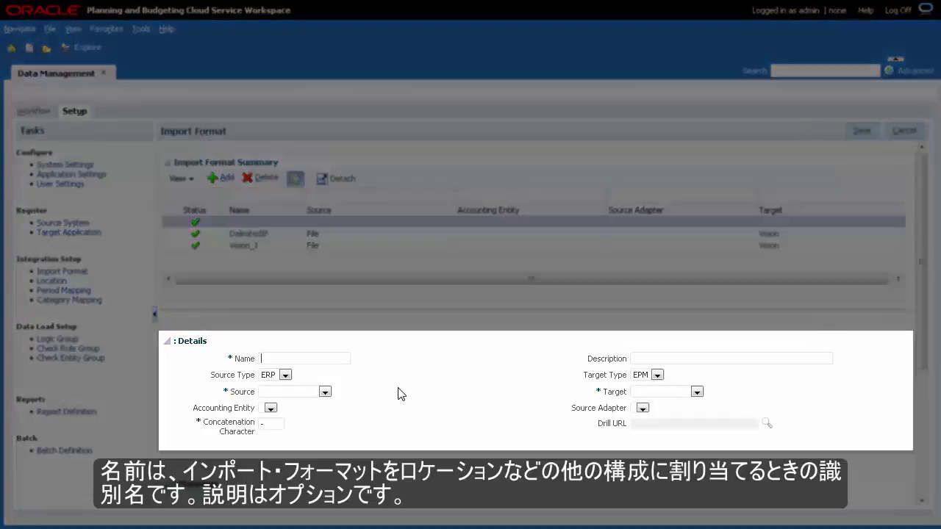
pyautogui.write('WriteBacktoGL')
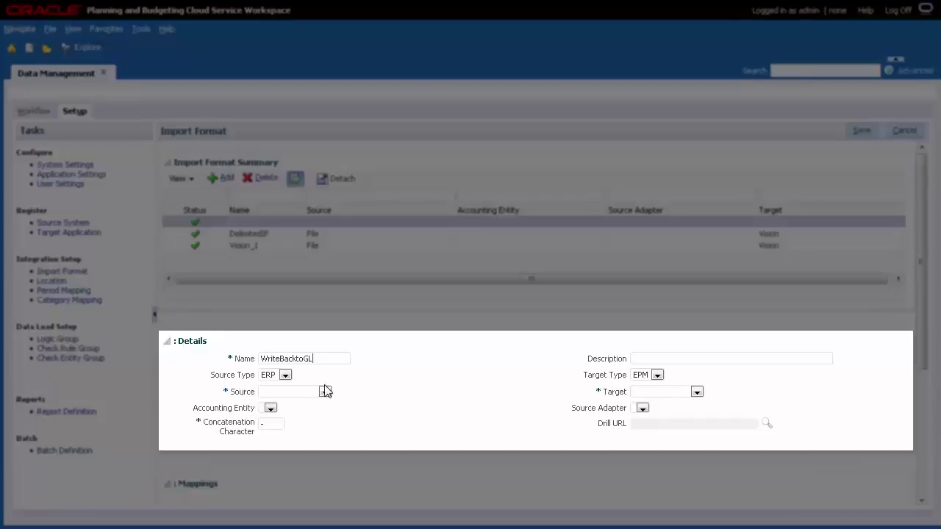
pyautogui.click(285, 375)
pyautogui.click(279, 395)
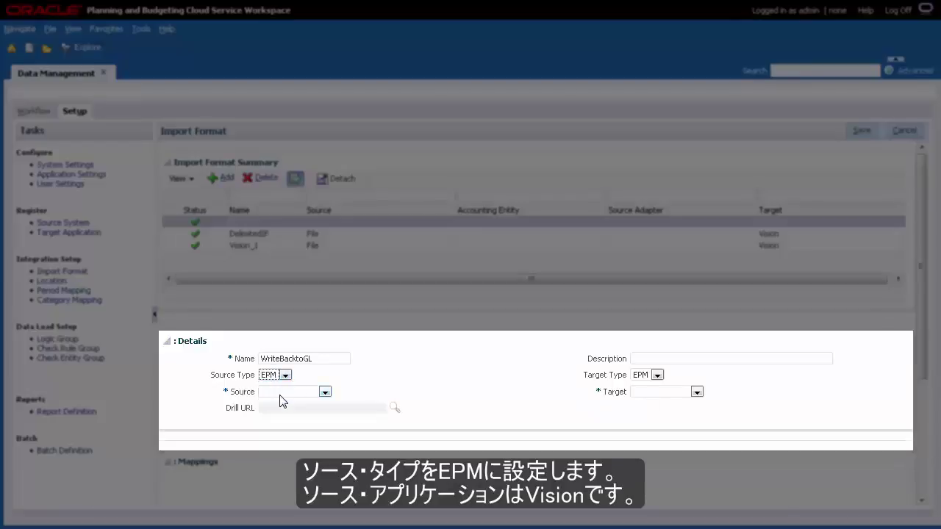
pyautogui.click(325, 392)
pyautogui.click(320, 420)
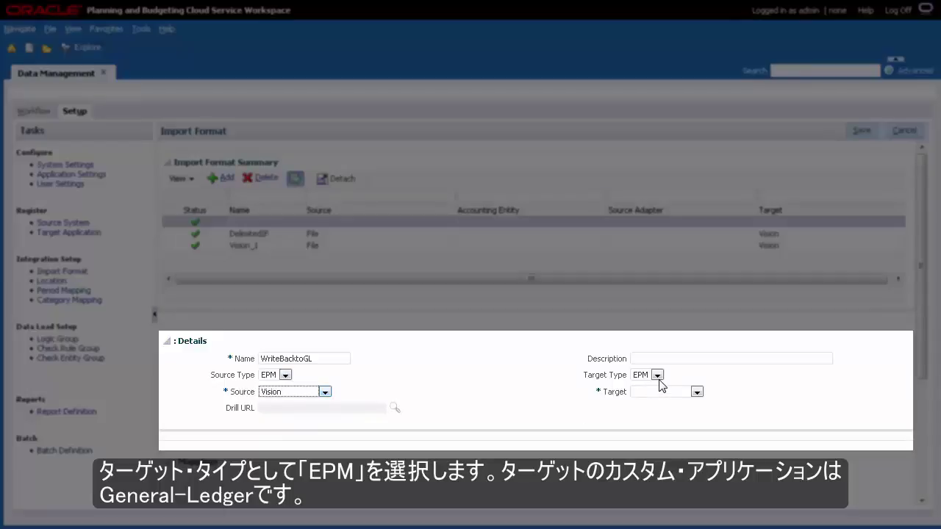
# Set WriteBacktoGL's target to General-Ledger and save the import format
pyautogui.click(698, 396)
pyautogui.click(687, 413)
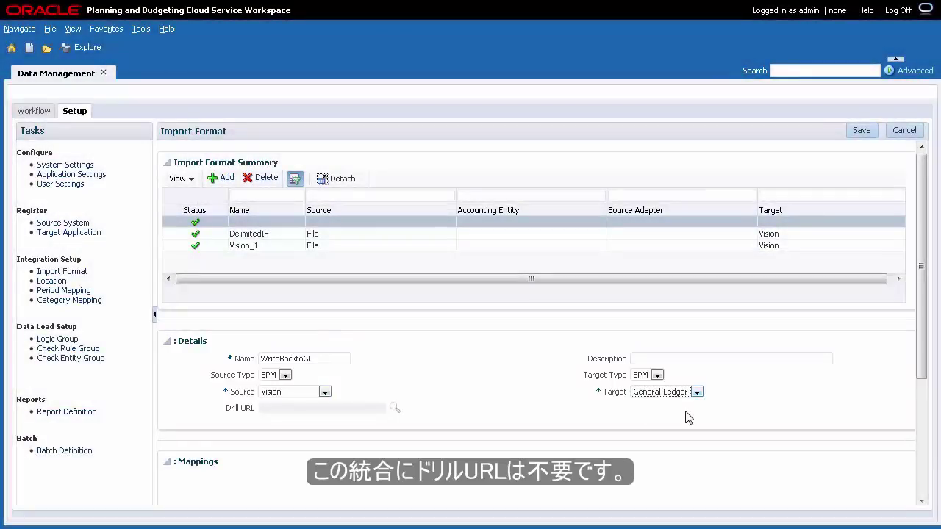
pyautogui.click(861, 131)
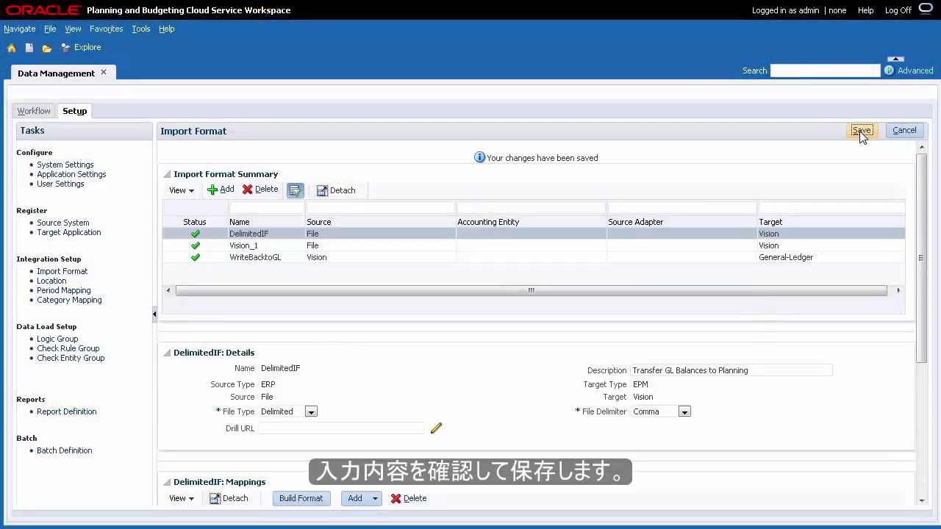
# Save WriteBacktoGL's GL mapping expressions (1110, Forecast Q1, 01, 000, 1, 000, 0000), then go to Location setup
pyautogui.click(922, 496)
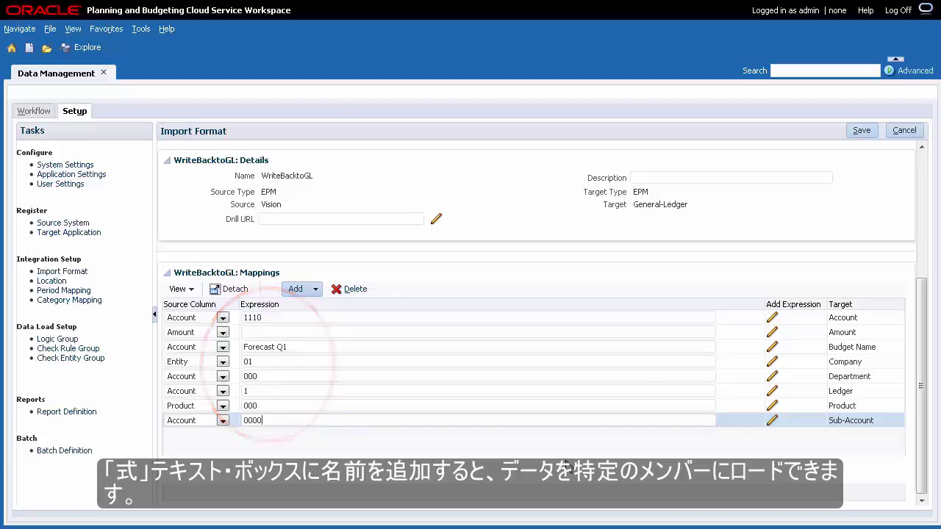
pyautogui.click(863, 130)
pyautogui.click(672, 259)
pyautogui.scroll(-5, 677, 390)
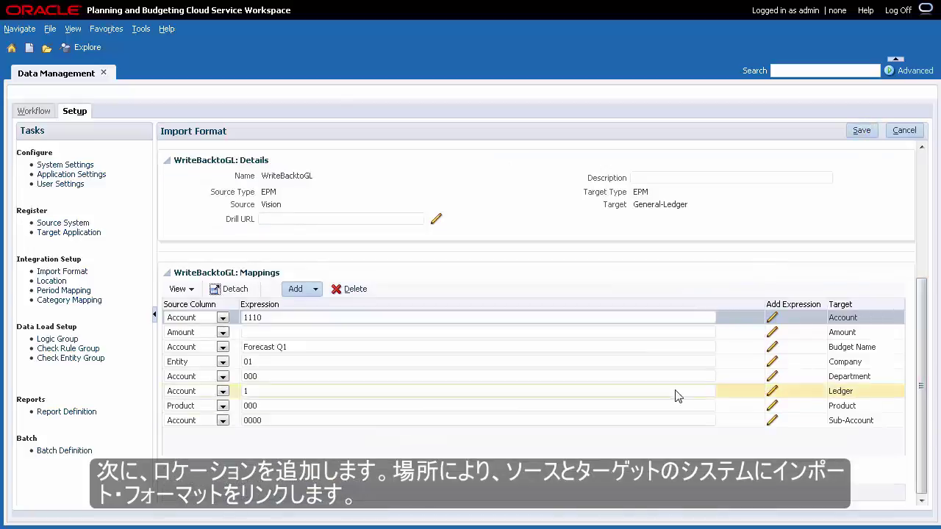
pyautogui.click(52, 280)
# Add and save location TransfertoGL with import format WriteBacktoGL and functional currency USD
pyautogui.click(227, 179)
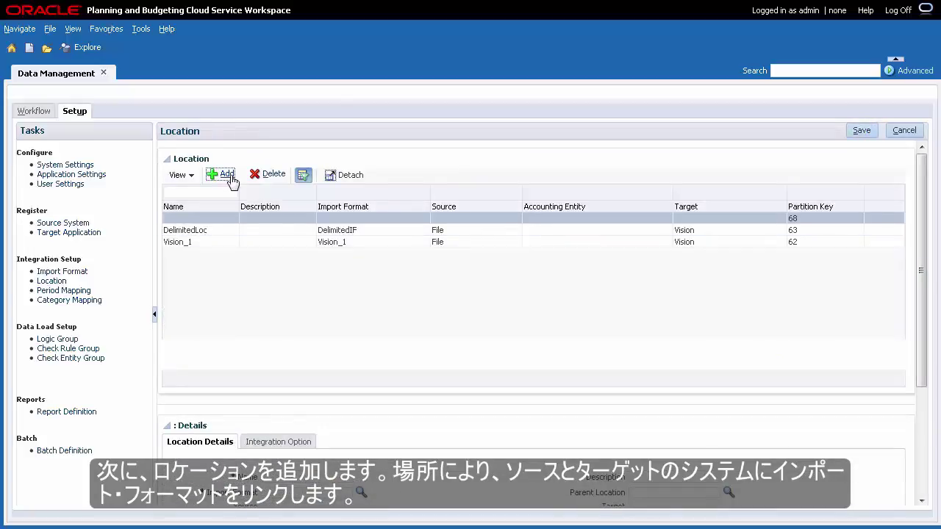
pyautogui.click(923, 487)
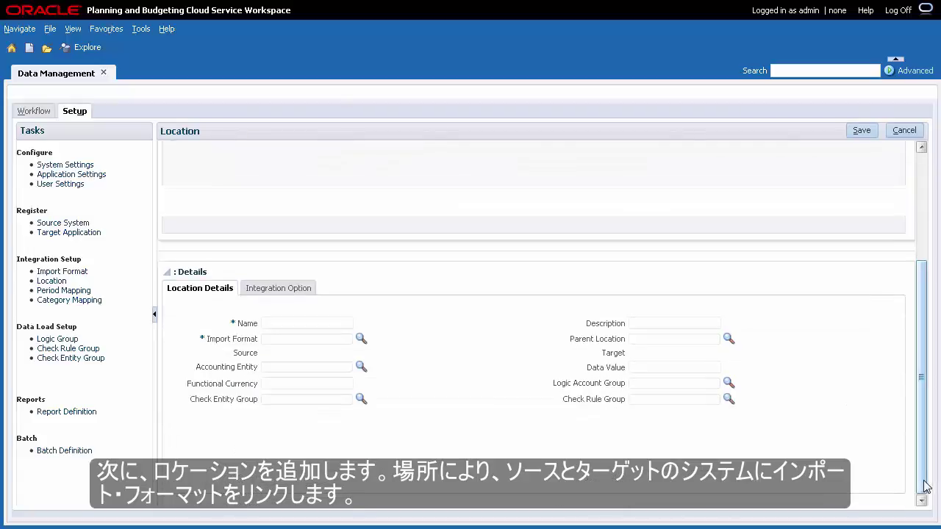
pyautogui.click(341, 323)
pyautogui.write('TransfertoGL')
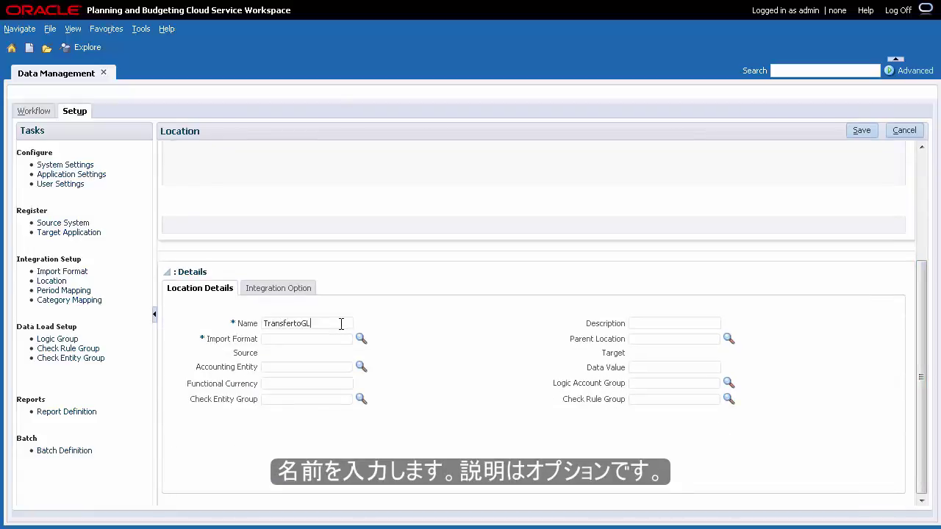
pyautogui.click(361, 339)
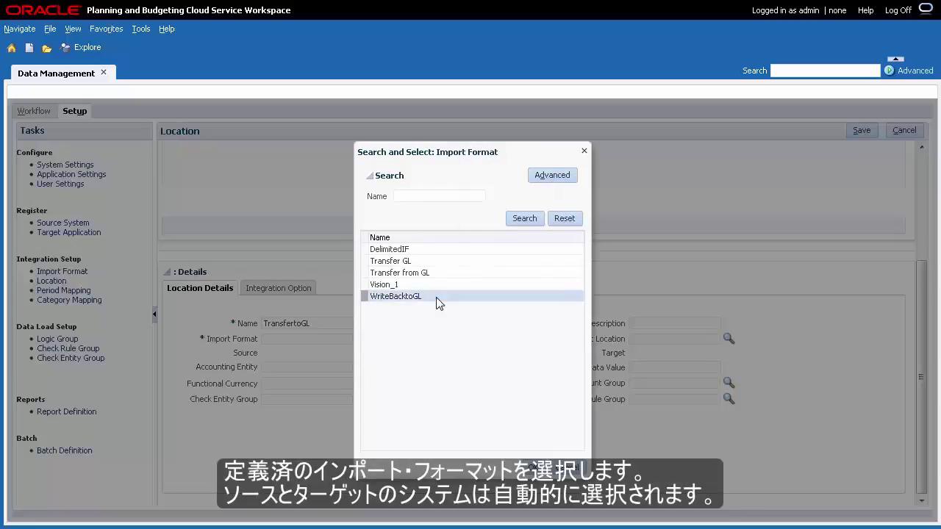
pyautogui.click(531, 472)
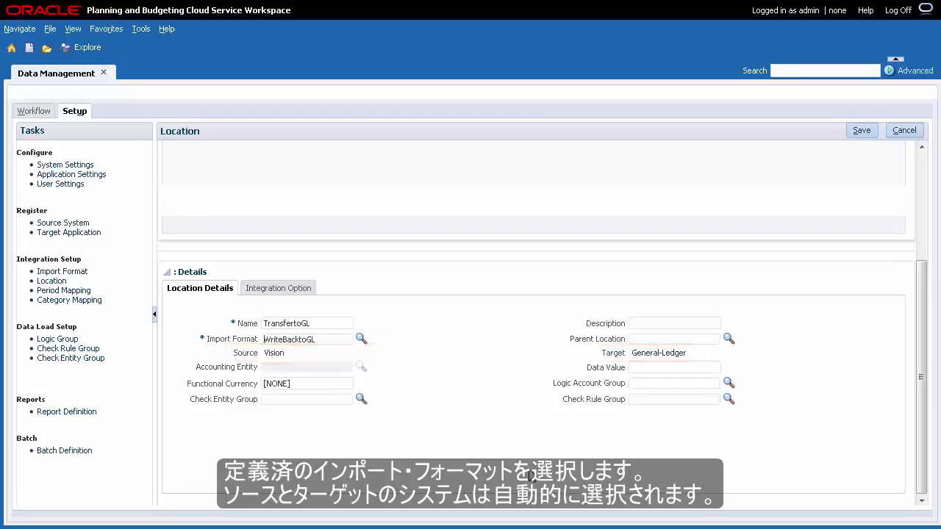
pyautogui.moveTo(292, 383); pyautogui.dragTo(259, 383)
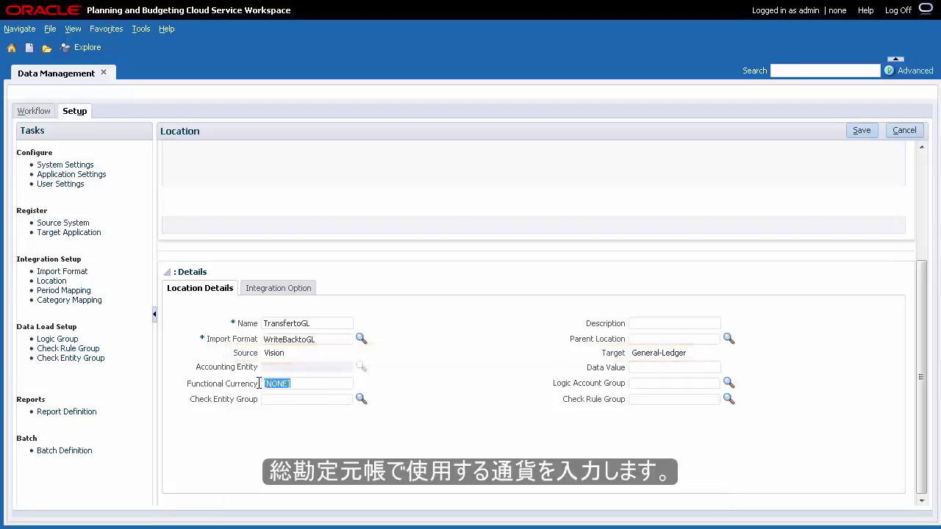
pyautogui.write('USD')
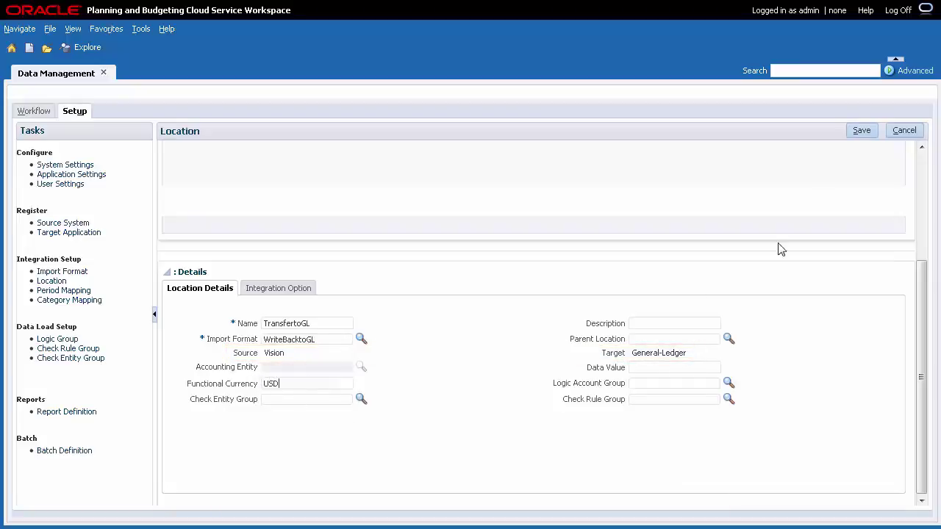
pyautogui.click(862, 131)
# Move from the TransfertoGL location to the Period Mapping setup page
pyautogui.click(389, 242)
pyautogui.scroll(-5, 836, 455)
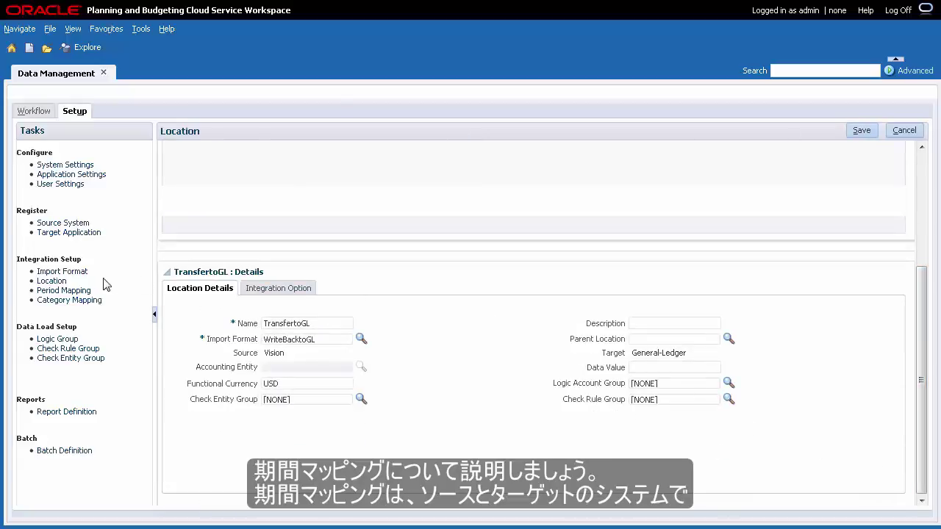
pyautogui.click(87, 294)
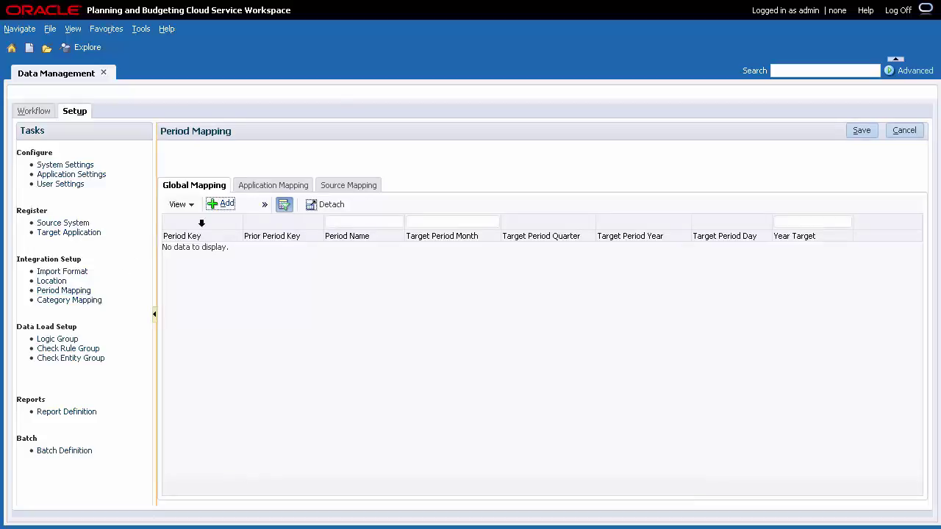
# Add and save a General-Ledger application period mapping for Jan-15, quarter 1, year 2015
pyautogui.click(287, 193)
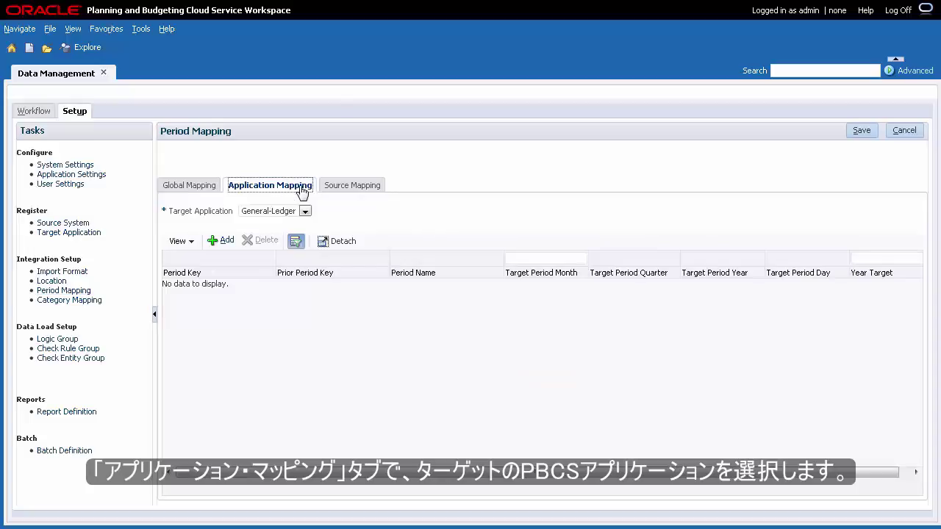
pyautogui.click(221, 241)
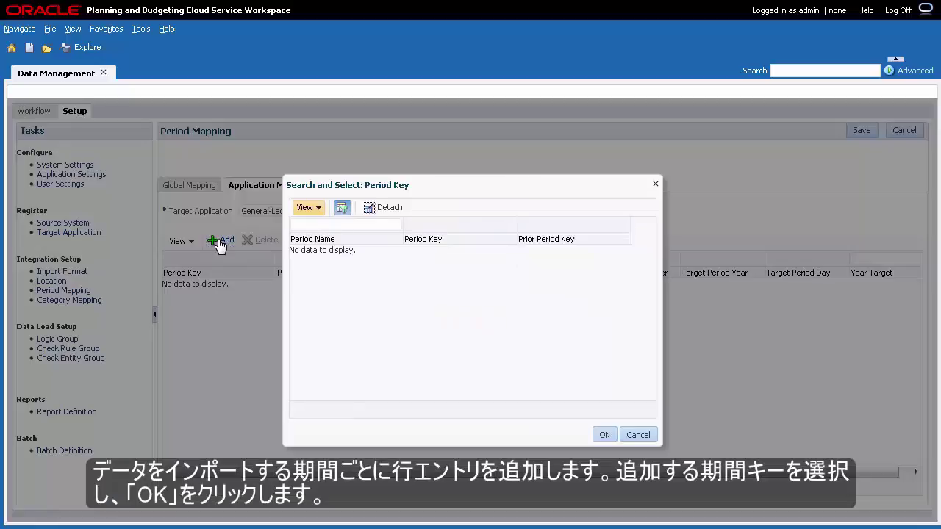
pyautogui.click(308, 222)
pyautogui.write('Jan-15')
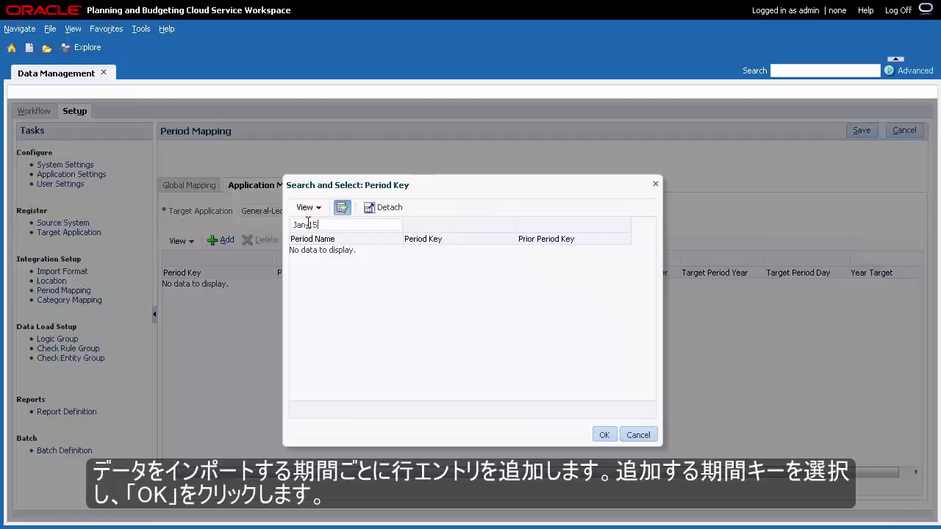
pyautogui.press('Return')
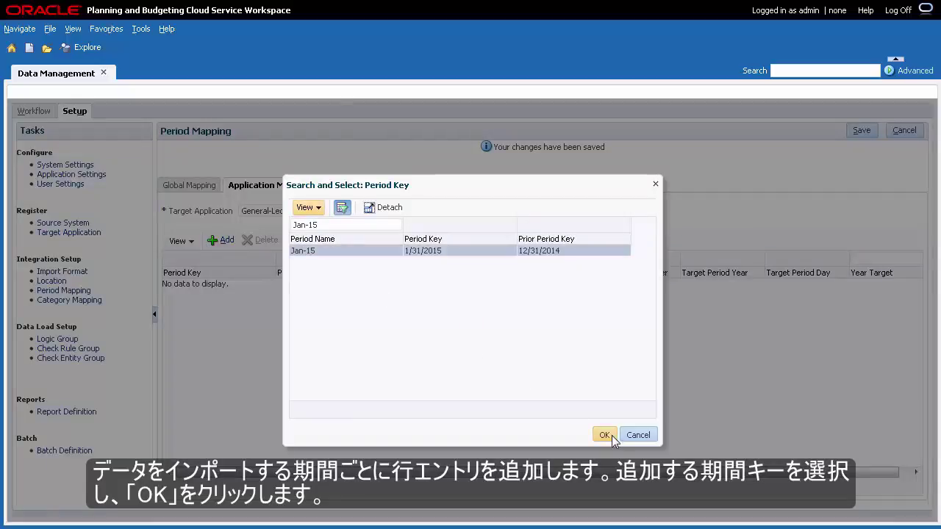
pyautogui.click(606, 435)
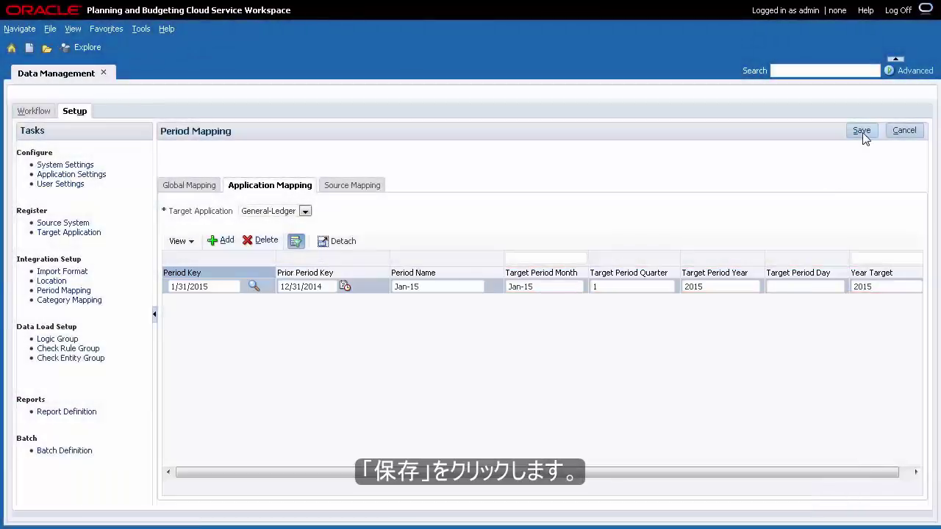
pyautogui.click(862, 133)
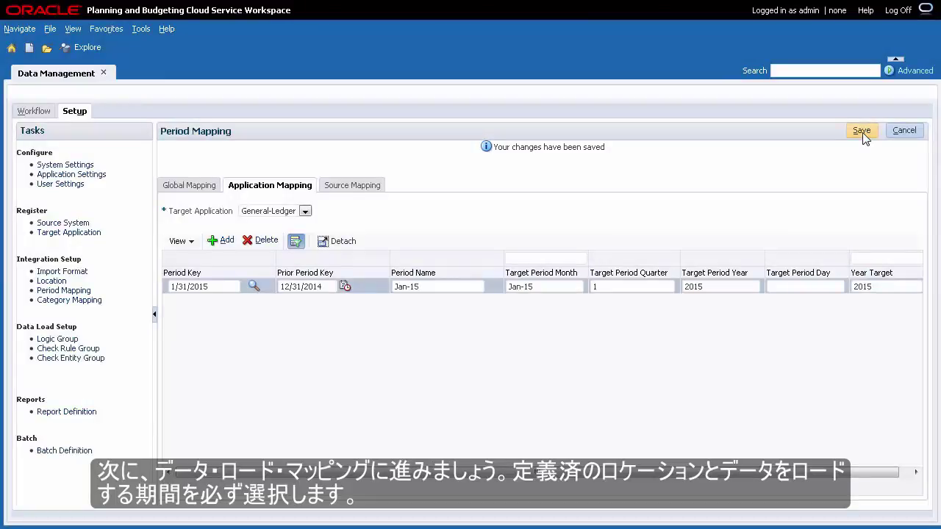
# Open Data Load Mapping with the point of view set to TransfertoGL, Jan-15, Actual
pyautogui.click(37, 111)
pyautogui.click(70, 184)
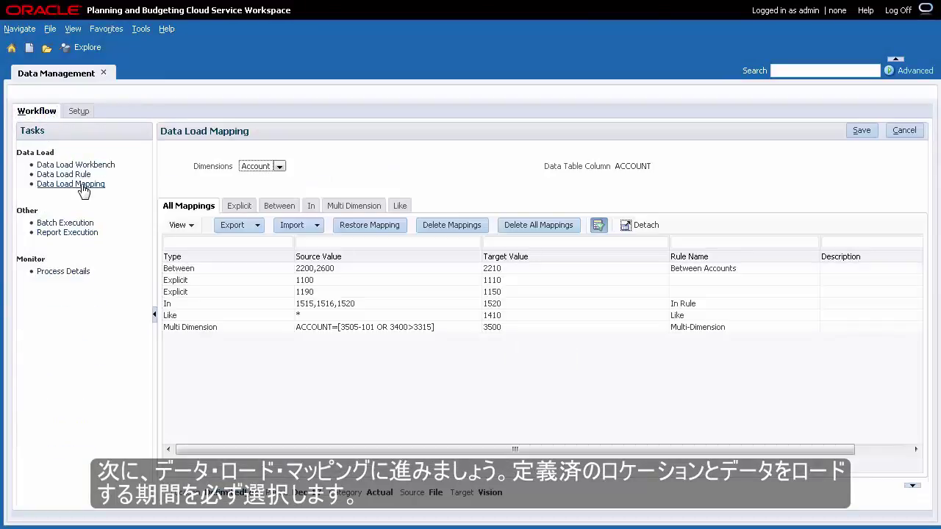
pyautogui.click(224, 499)
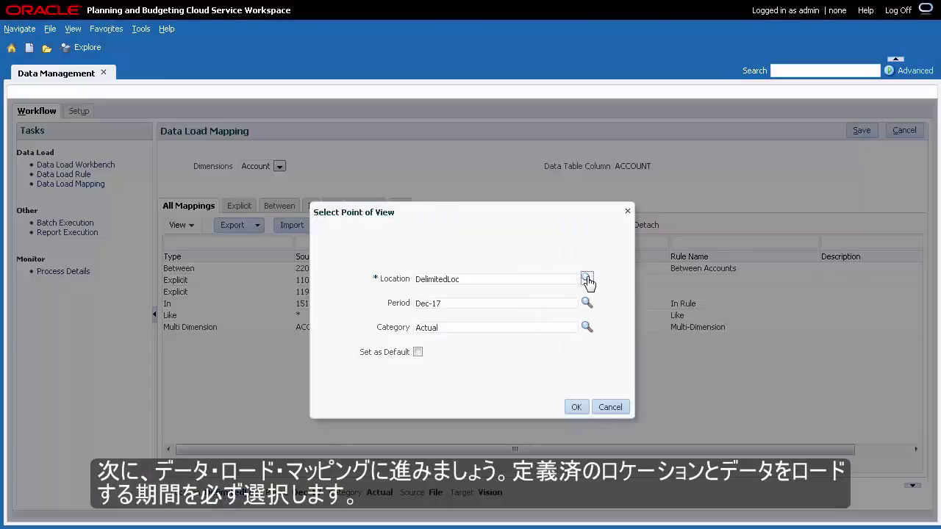
pyautogui.click(586, 277)
pyautogui.doubleClick(556, 261)
pyautogui.click(576, 408)
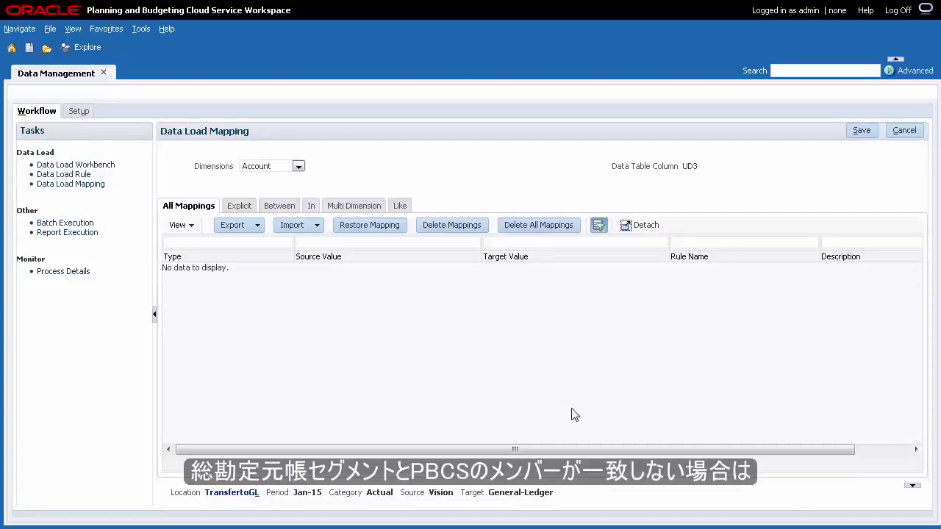
# Review the Product, Sub-Account and Account mappings, where Account uses Like * to *
pyautogui.click(298, 166)
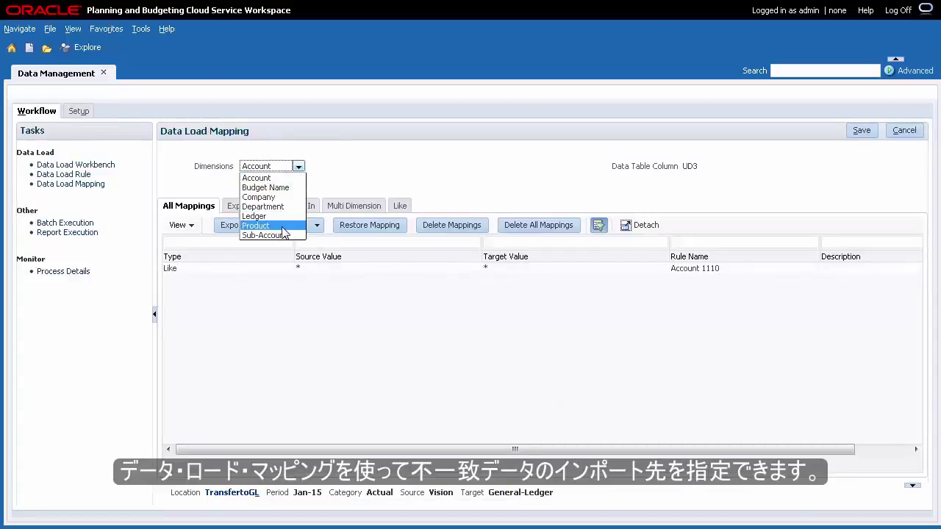
pyautogui.click(282, 226)
pyautogui.click(299, 167)
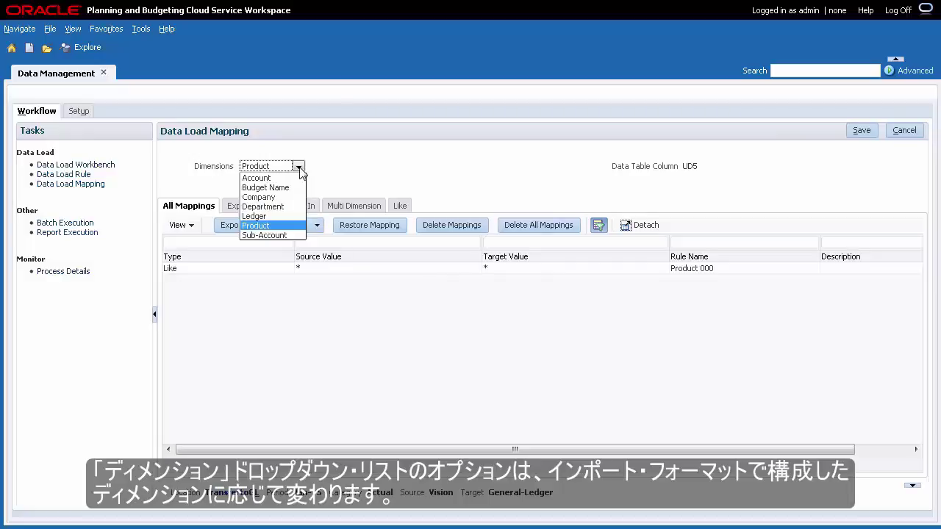
pyautogui.click(294, 236)
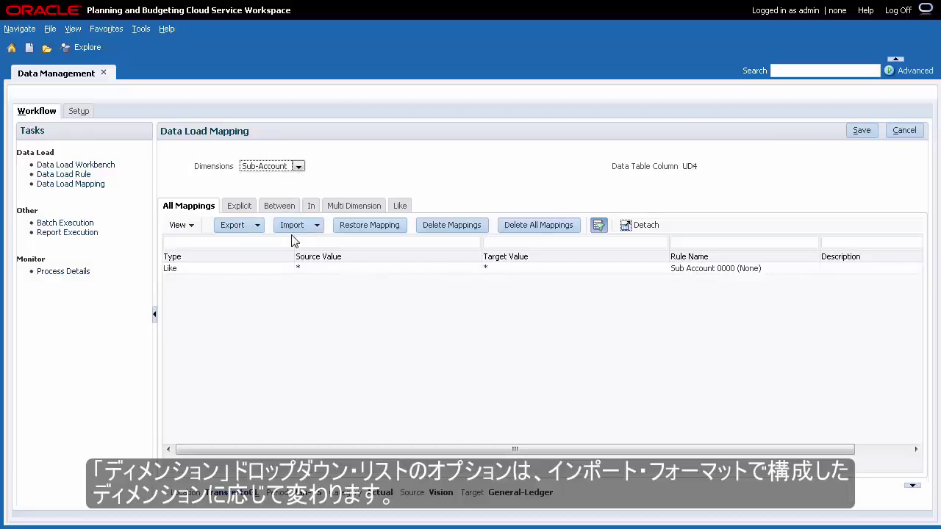
pyautogui.click(299, 168)
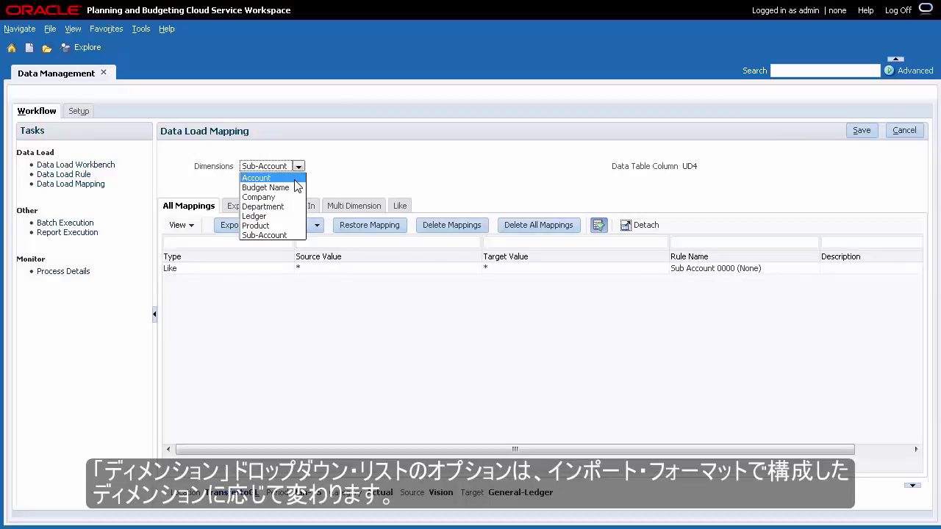
pyautogui.click(294, 179)
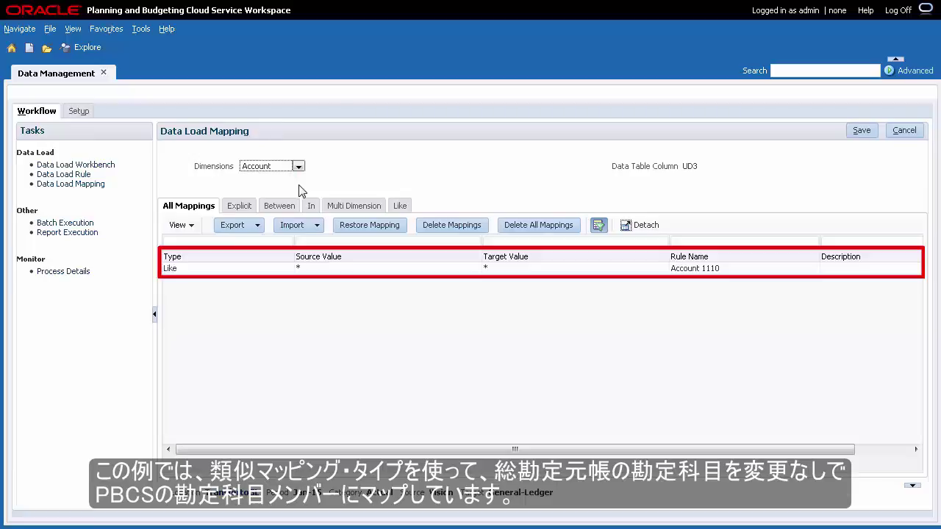
pyautogui.click(85, 178)
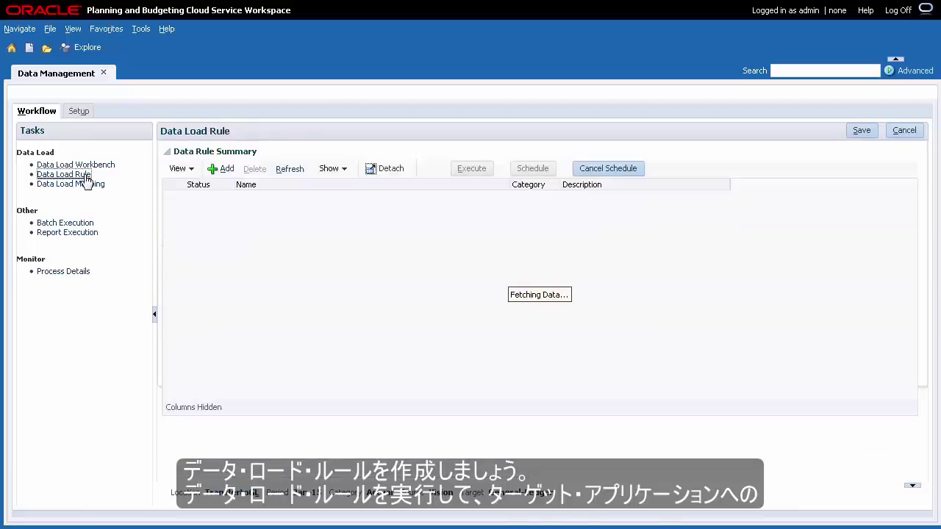
# Save rule WB2GL from Plan1, filtered to Working, Actual, P_000, 110, 1110, with export enabled
pyautogui.click(222, 170)
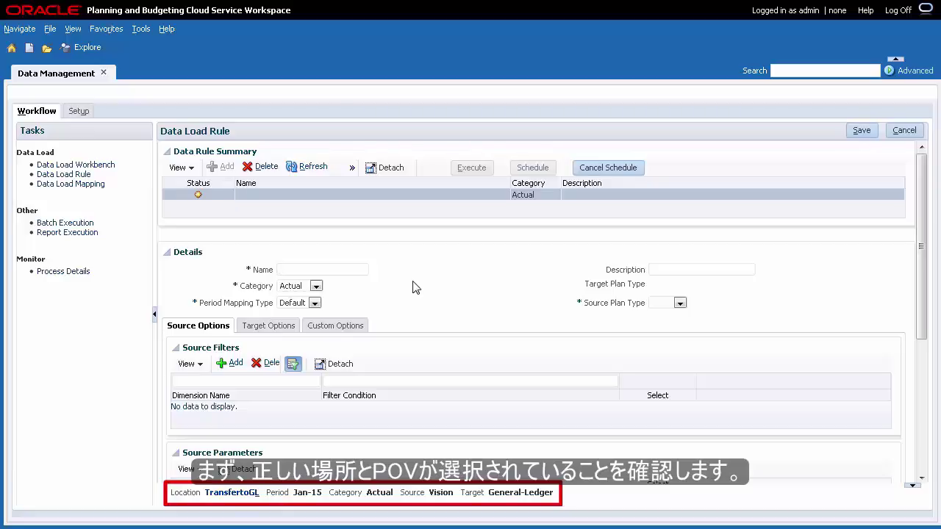
pyautogui.write('WB2GL')
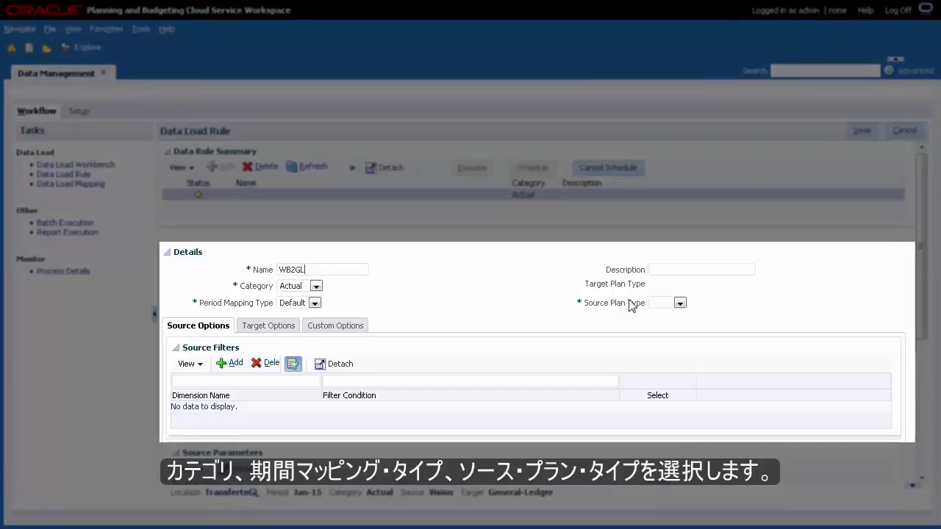
pyautogui.click(680, 303)
pyautogui.click(667, 321)
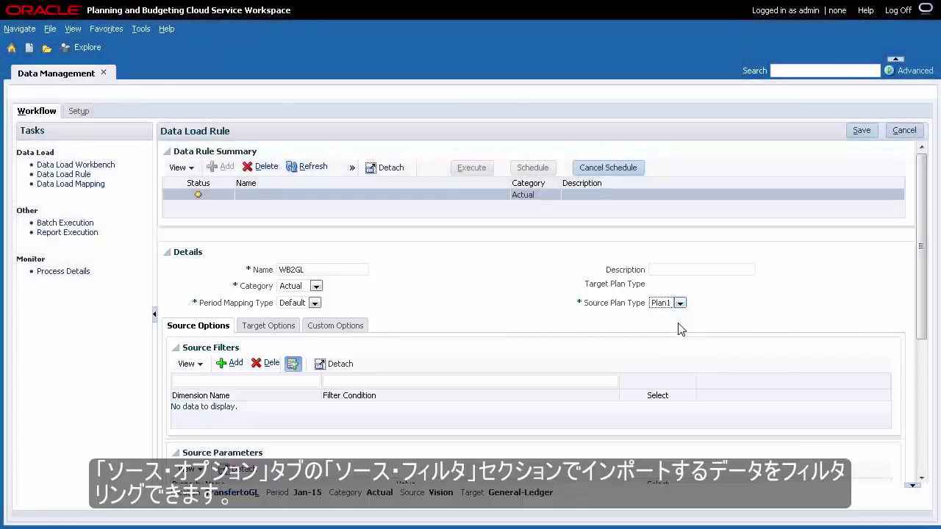
pyautogui.scroll(-3, 922, 478)
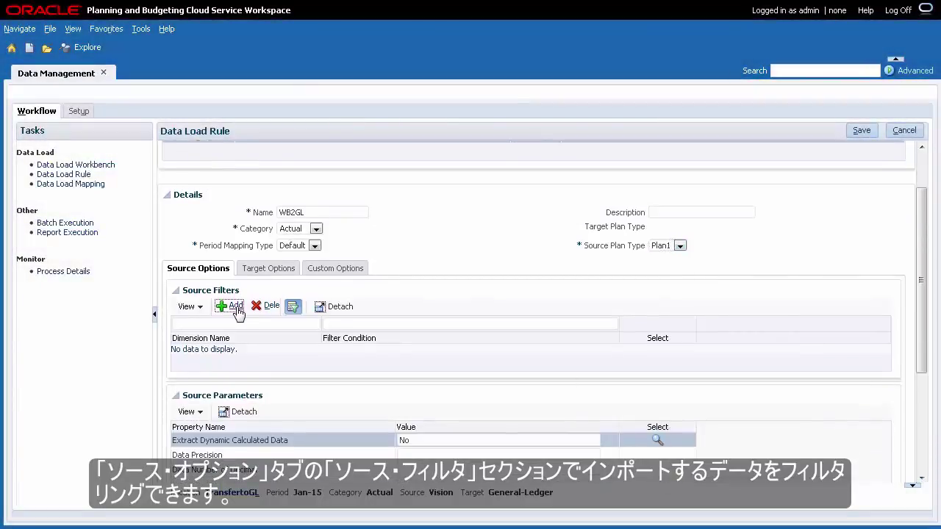
pyautogui.click(234, 307)
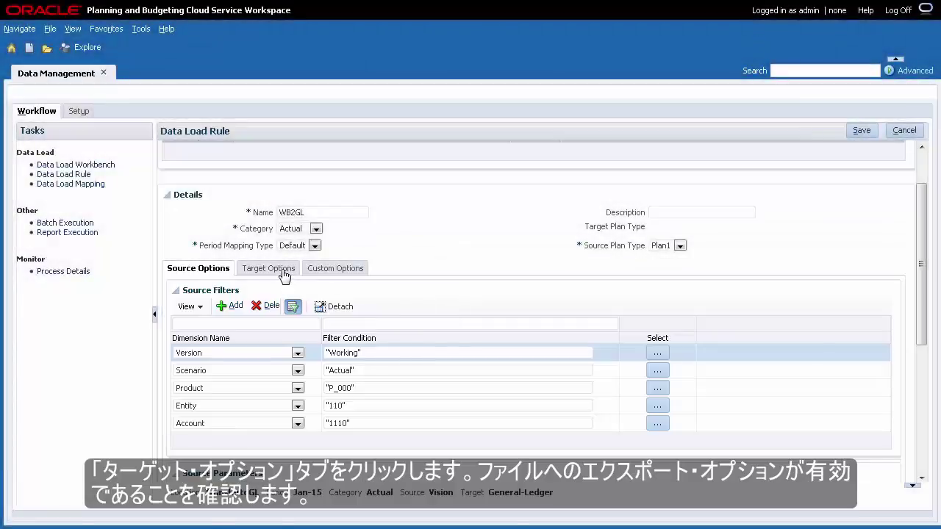
pyautogui.click(281, 275)
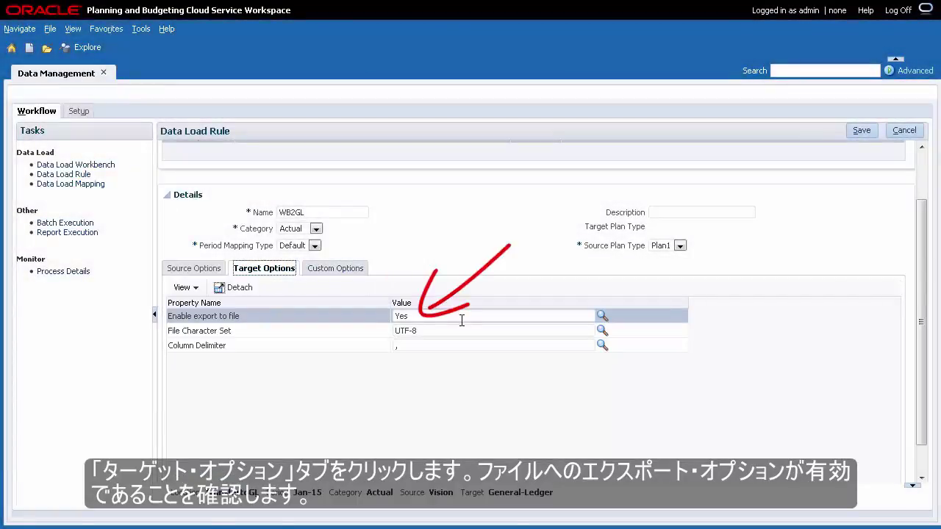
pyautogui.click(859, 131)
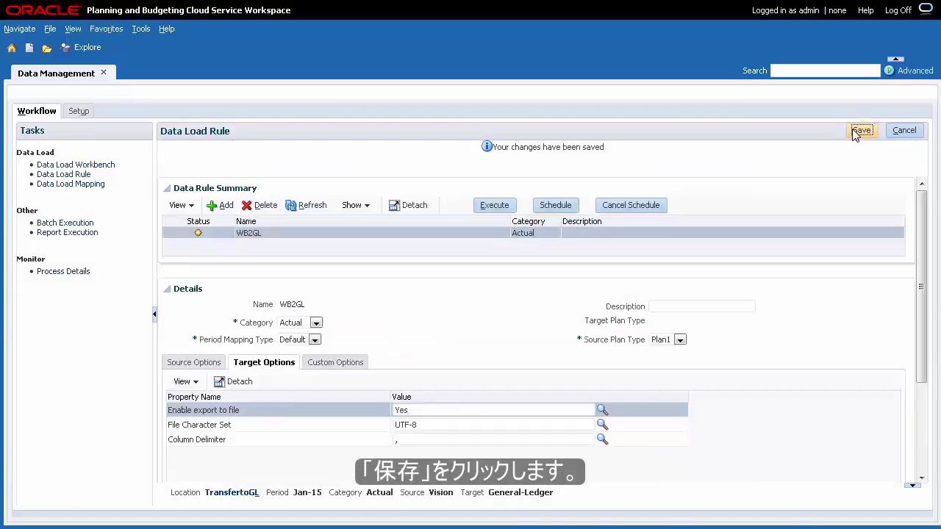
# Run WB2GL's Jan-15 import from source, refresh its status, and view the staged record in the workbench
pyautogui.click(505, 211)
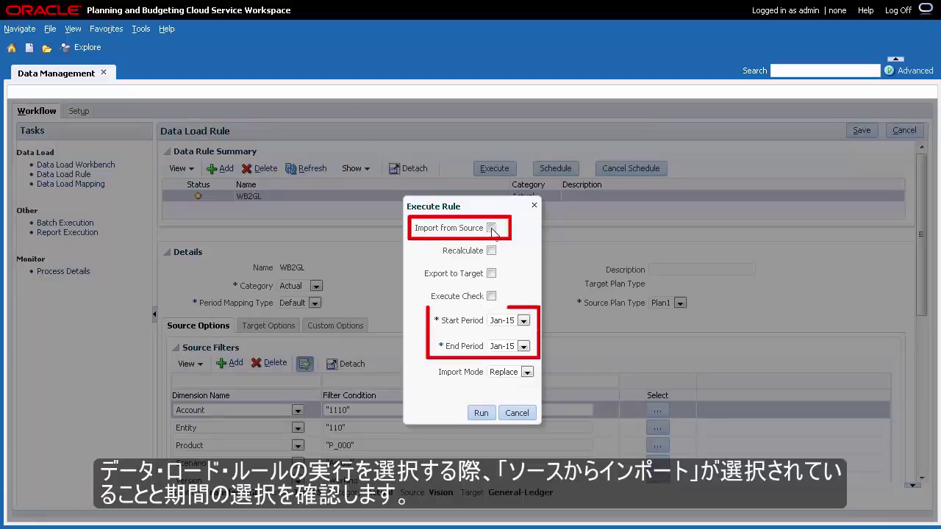
pyautogui.click(491, 229)
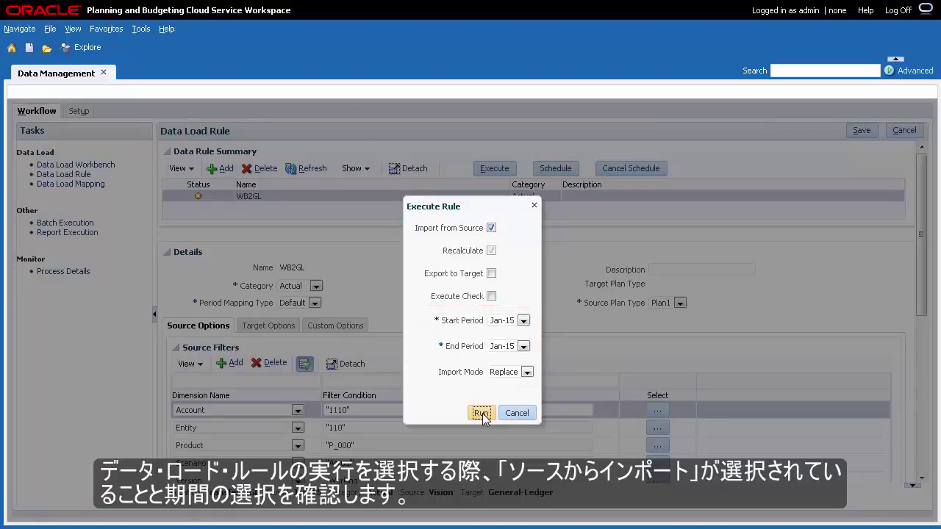
pyautogui.click(481, 413)
pyautogui.click(593, 226)
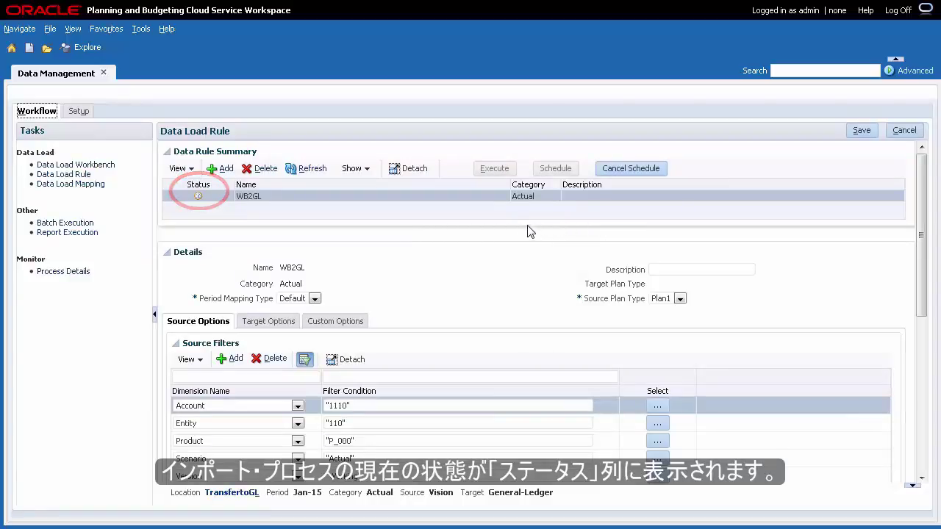
pyautogui.click(312, 175)
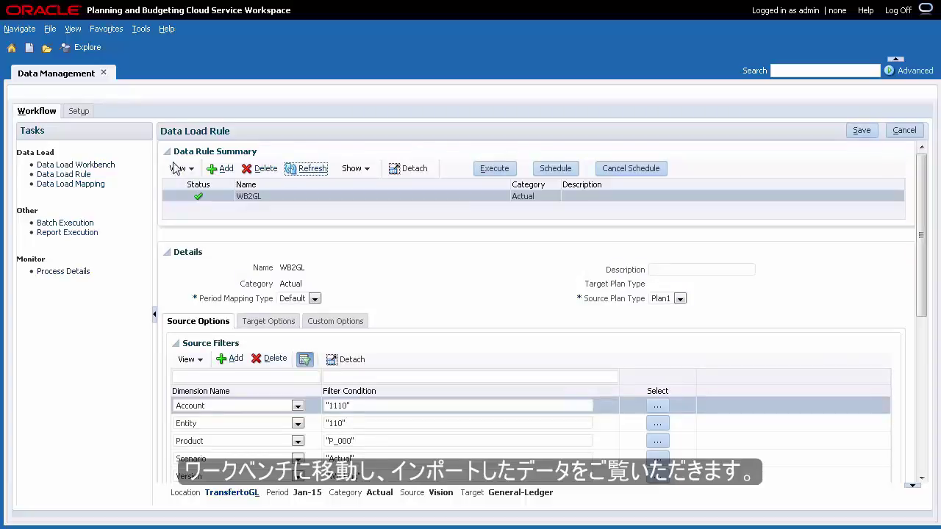
pyautogui.click(111, 165)
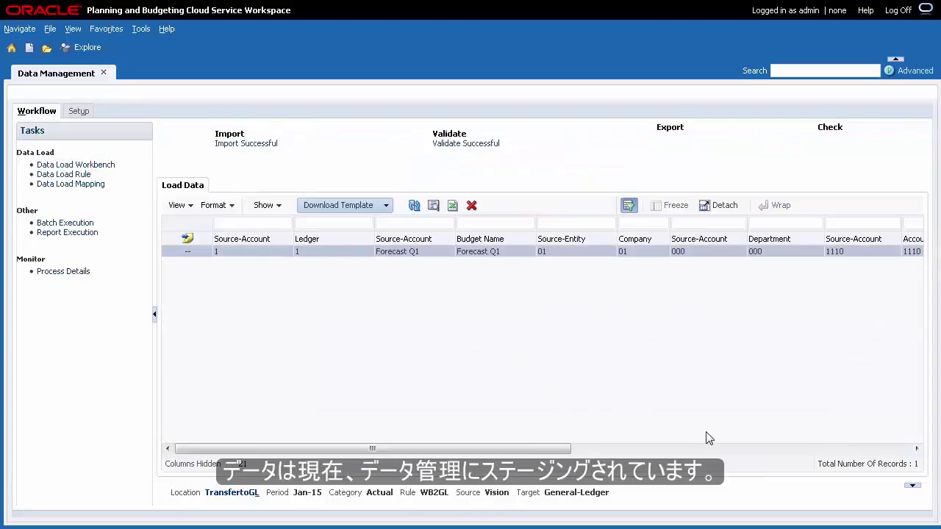
# Export the staged 800,648,622,089.64 record to the General Ledger in Online mode
pyautogui.click(749, 449)
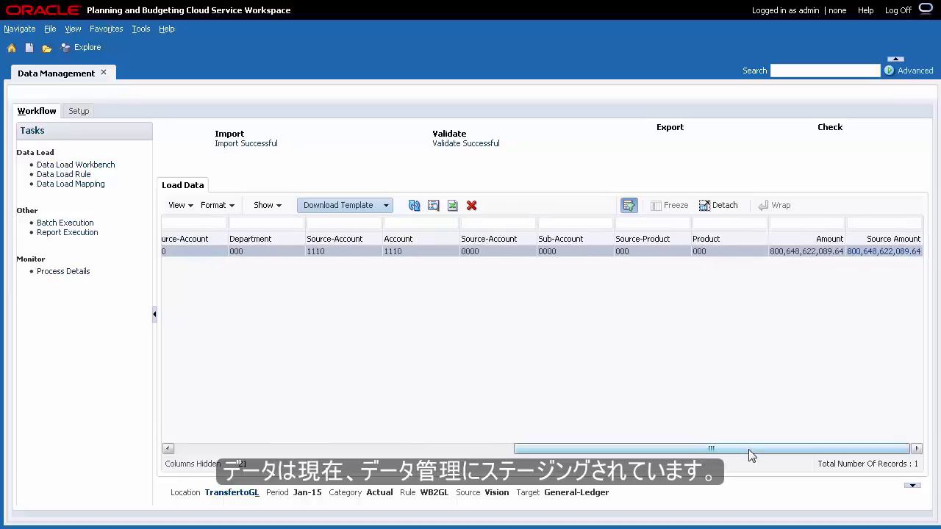
pyautogui.click(668, 135)
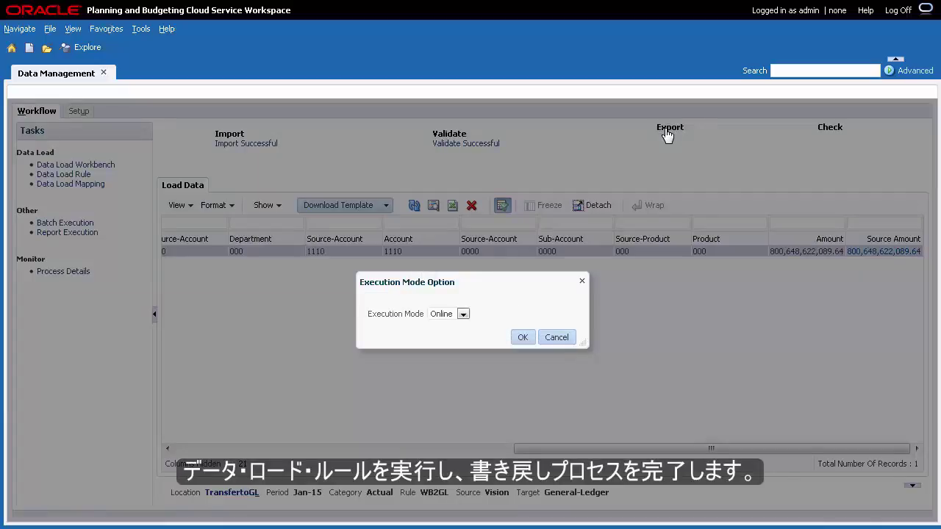
pyautogui.click(523, 338)
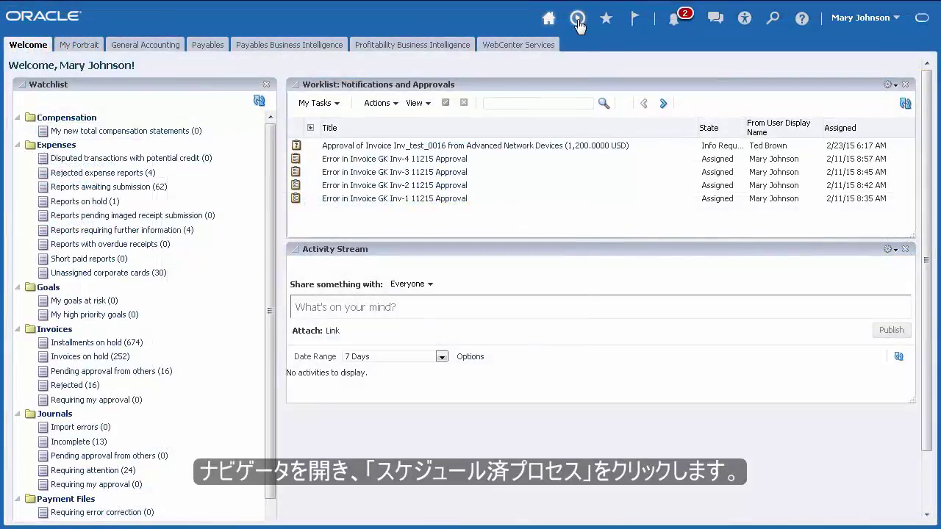
# Check in Scheduled Processes that both Validate and Upload Budgets processes succeeded
pyautogui.click(578, 21)
pyautogui.click(507, 86)
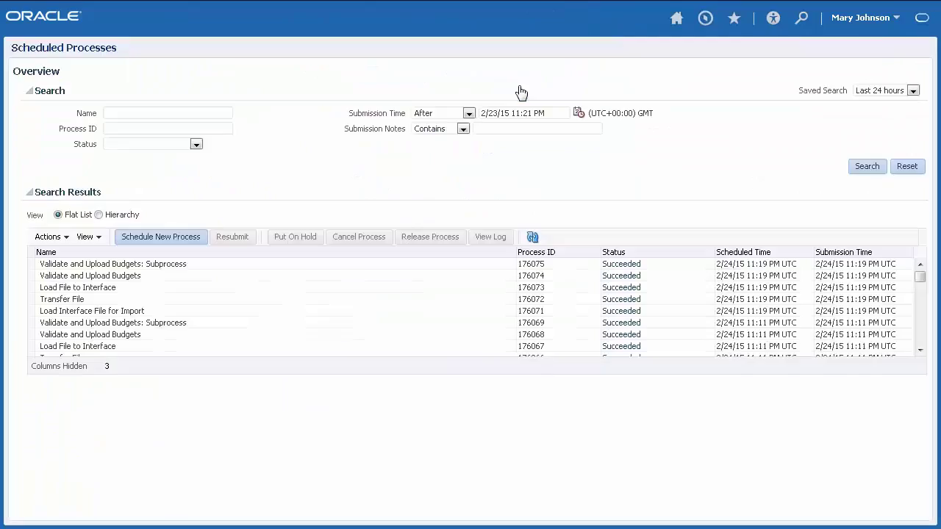
pyautogui.click(226, 265)
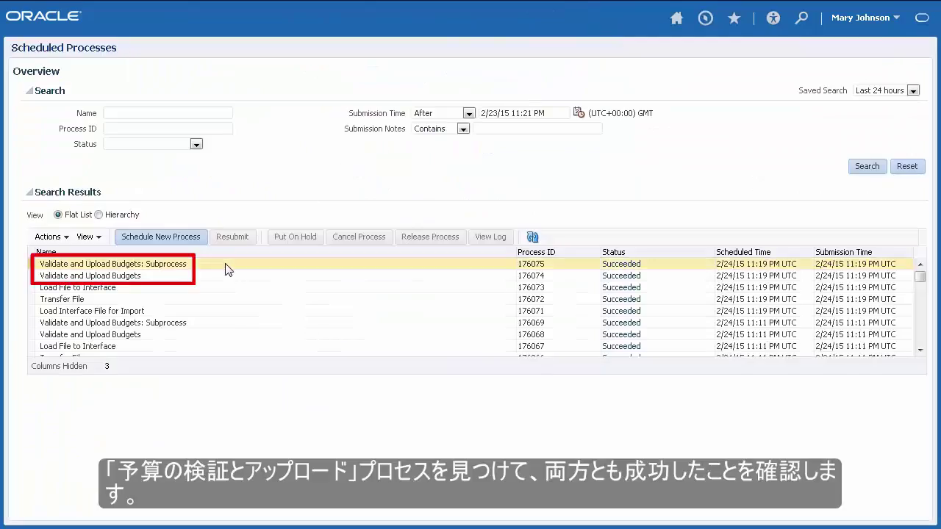
pyautogui.click(225, 276)
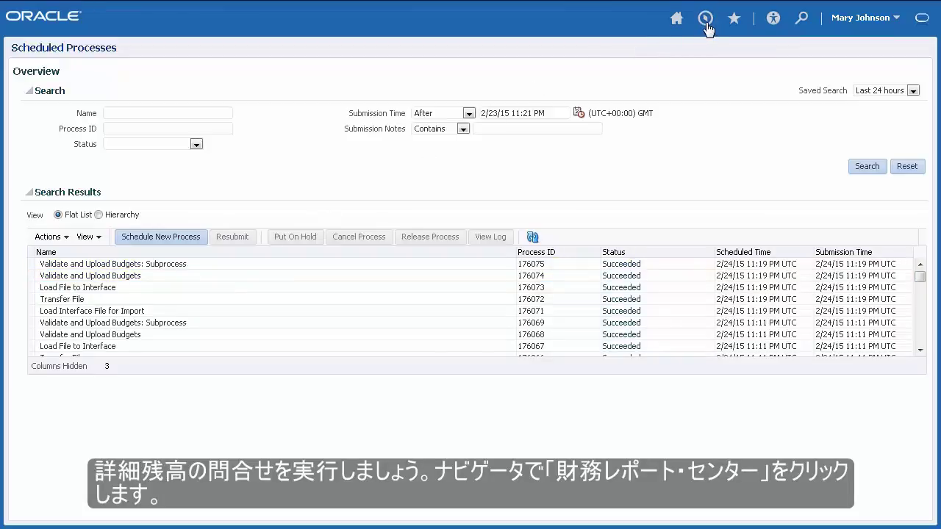
# Open the Financial Reporting Center and start changing the data access set
pyautogui.click(706, 25)
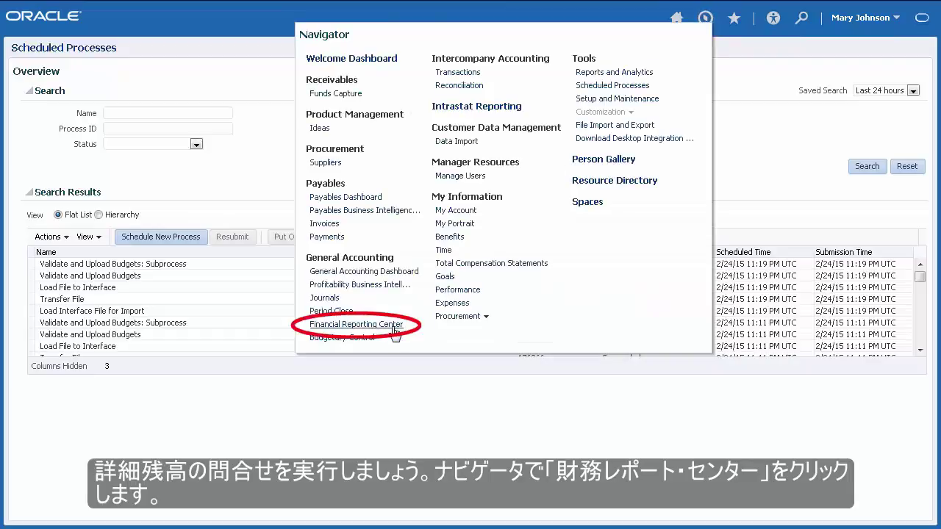
pyautogui.click(392, 326)
pyautogui.click(192, 63)
pyautogui.click(571, 264)
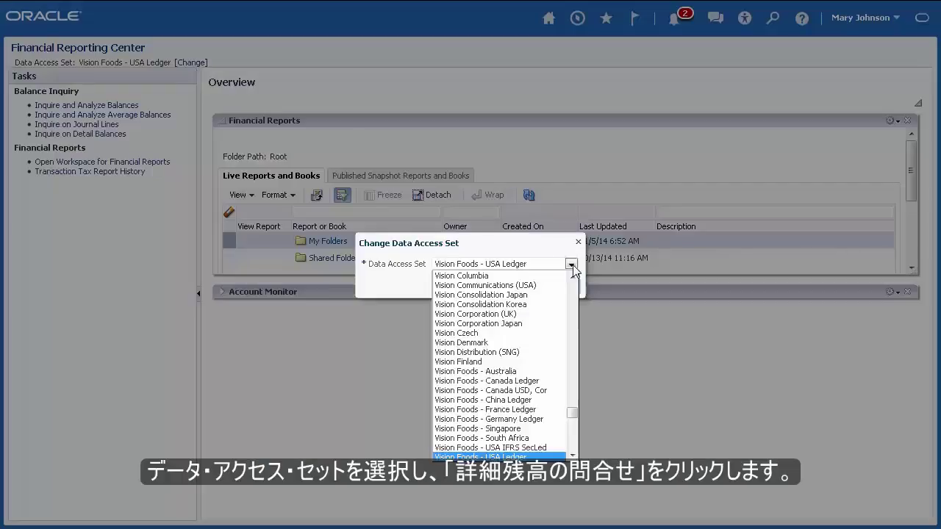
# Switch the data access set to Vision Operations (USA)
pyautogui.scroll(-5, 508, 367)
pyautogui.click(541, 403)
pyautogui.click(527, 287)
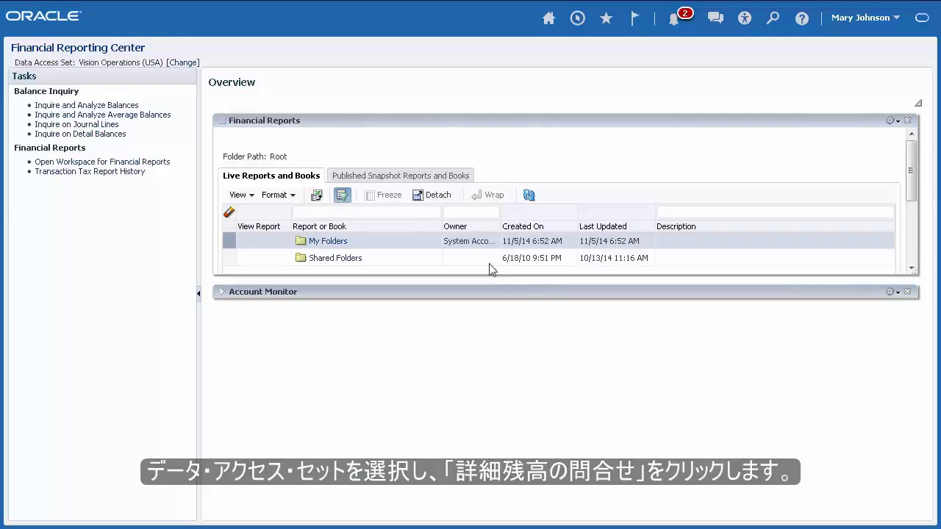
# Open Inquire on Detail Balances with accounting periods Jan-15 to Jan-15
pyautogui.click(120, 142)
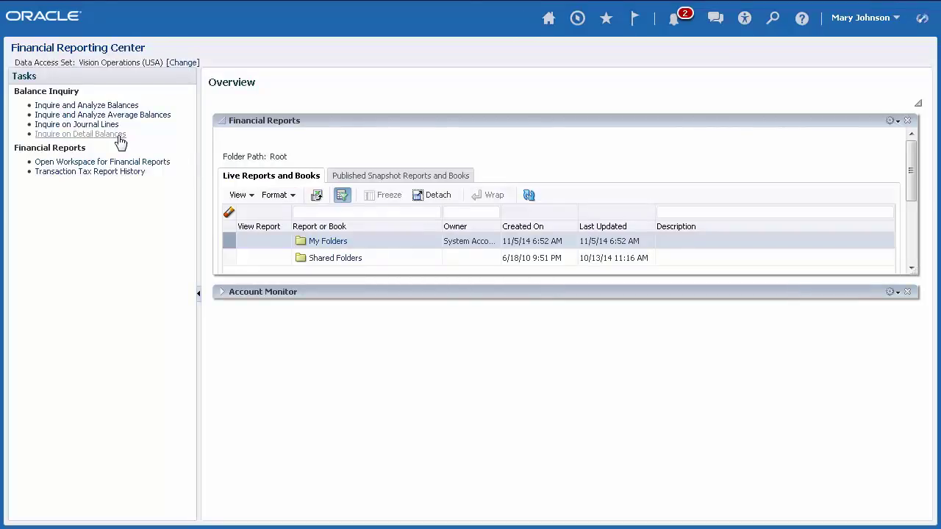
pyautogui.click(408, 143)
pyautogui.scroll(-15, 404, 310)
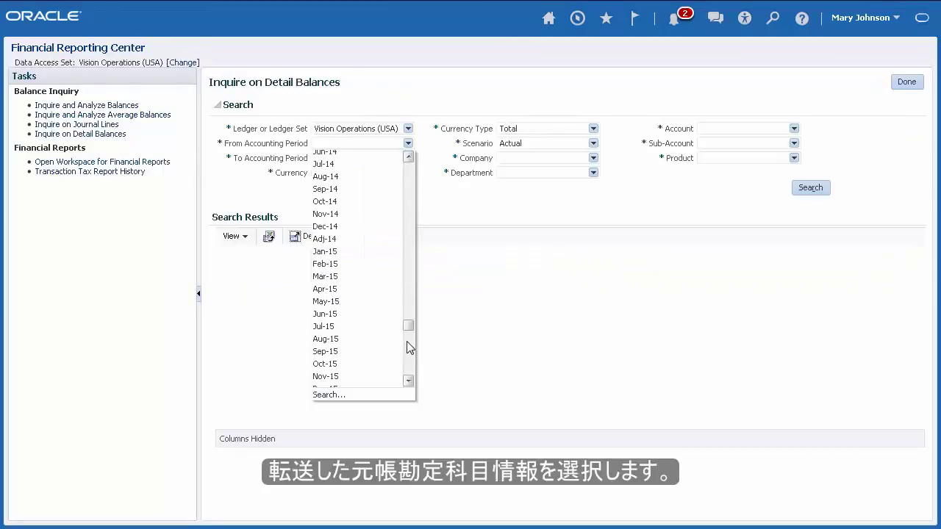
pyautogui.click(325, 268)
pyautogui.click(408, 158)
pyautogui.scroll(-1, 414, 372)
pyautogui.click(360, 282)
pyautogui.click(593, 158)
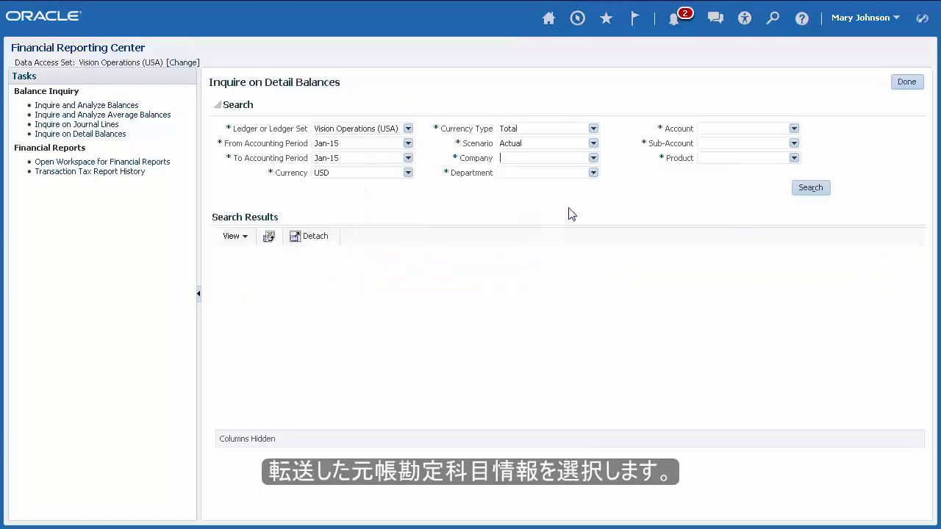
pyautogui.click(567, 212)
pyautogui.click(794, 129)
pyautogui.click(794, 144)
pyautogui.click(772, 182)
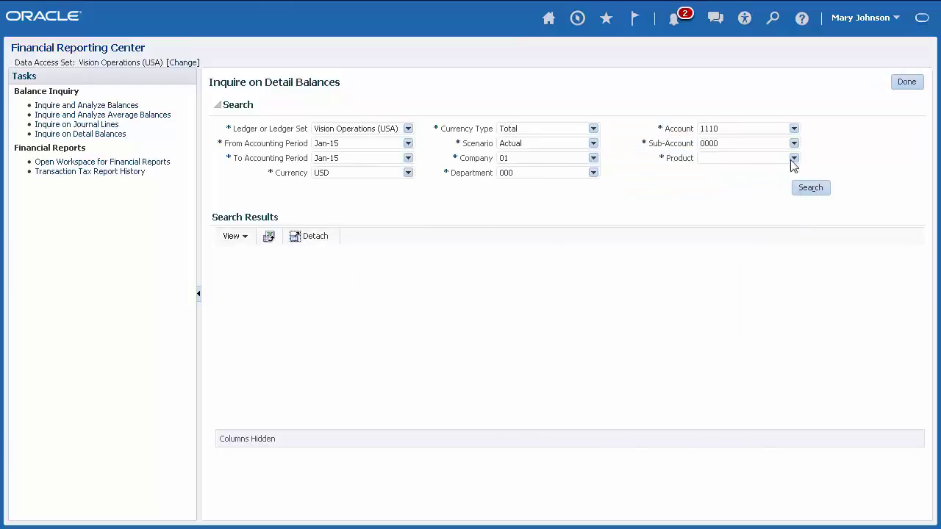
pyautogui.click(795, 158)
pyautogui.click(742, 182)
pyautogui.click(809, 191)
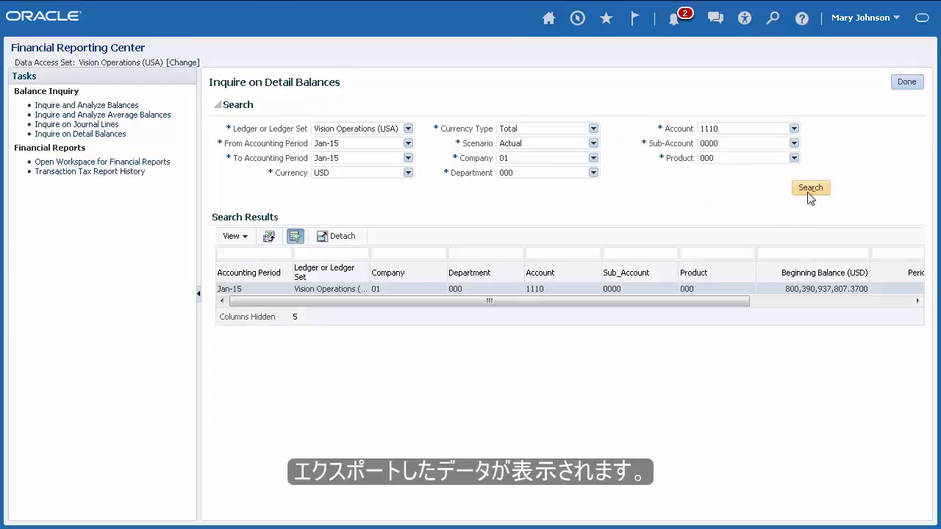
pyautogui.click(869, 302)
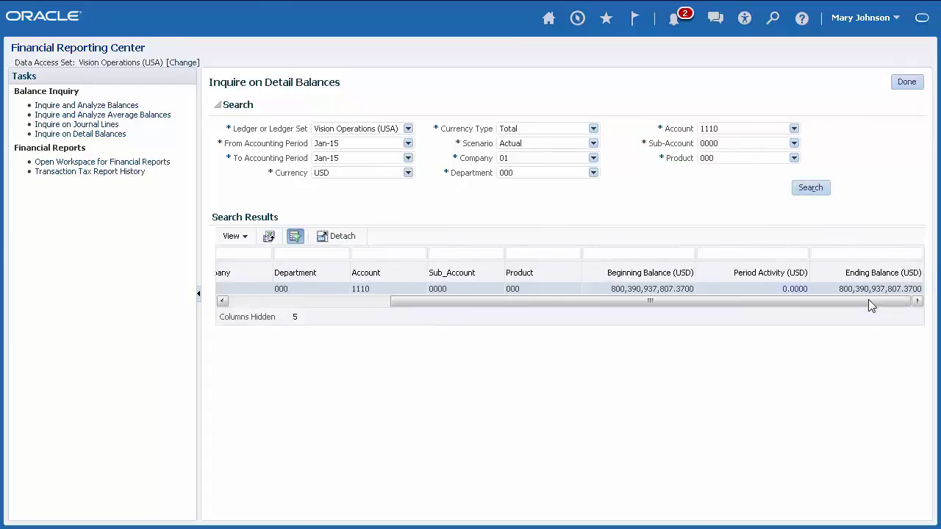